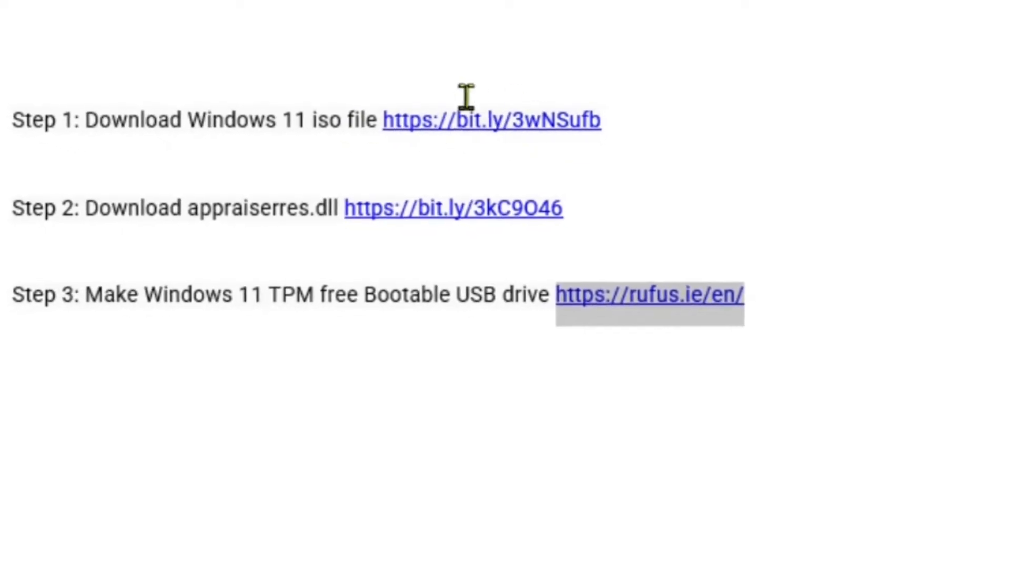
{"action": "left_click_drag", "start_coordinate": [556, 141], "coordinate": [436, 144]}
{"action": "key", "text": "ctrl+c"}
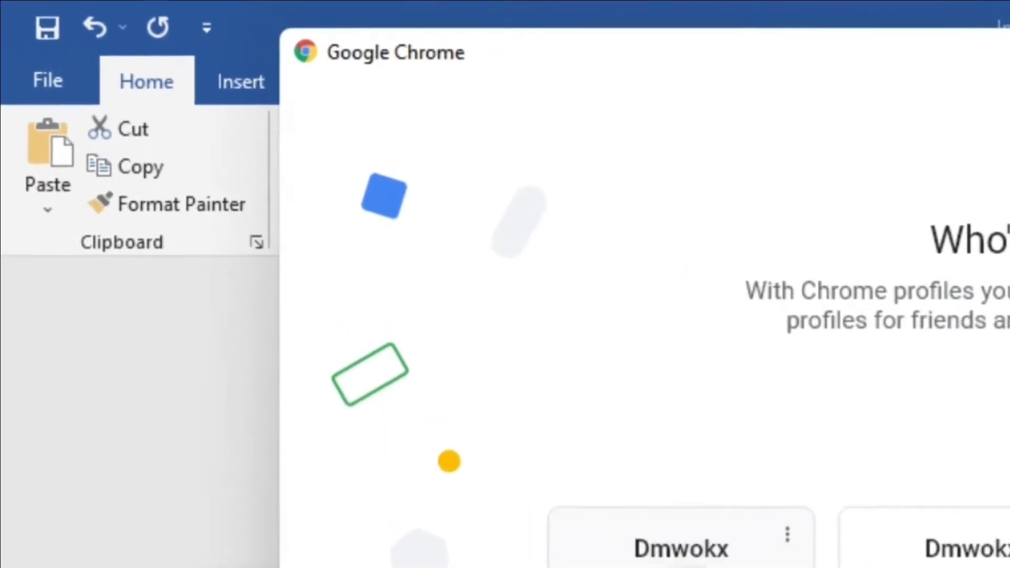
{"action": "left_click", "coordinate": [652, 553]}
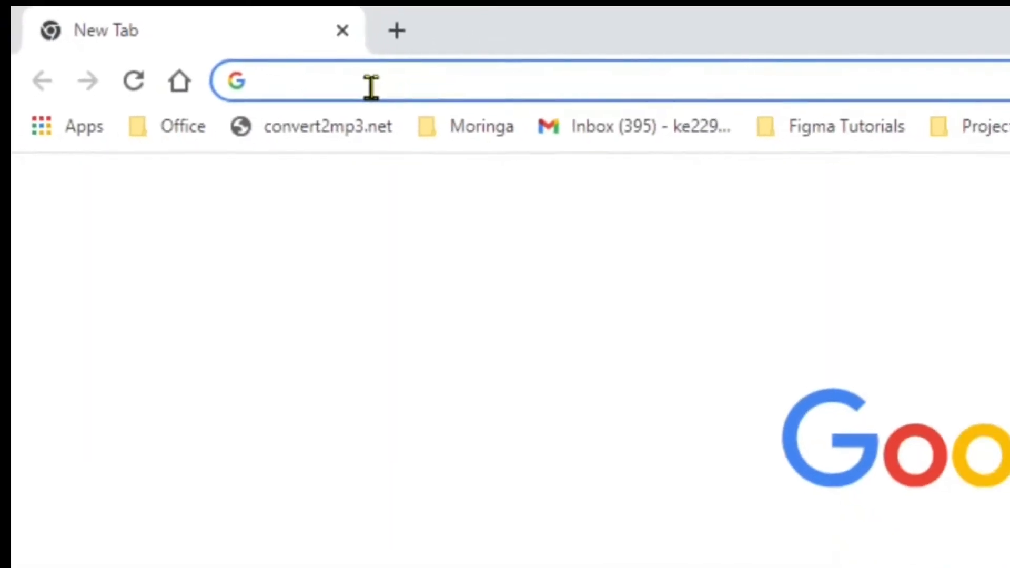
{"action": "key", "text": "ctrl+v"}
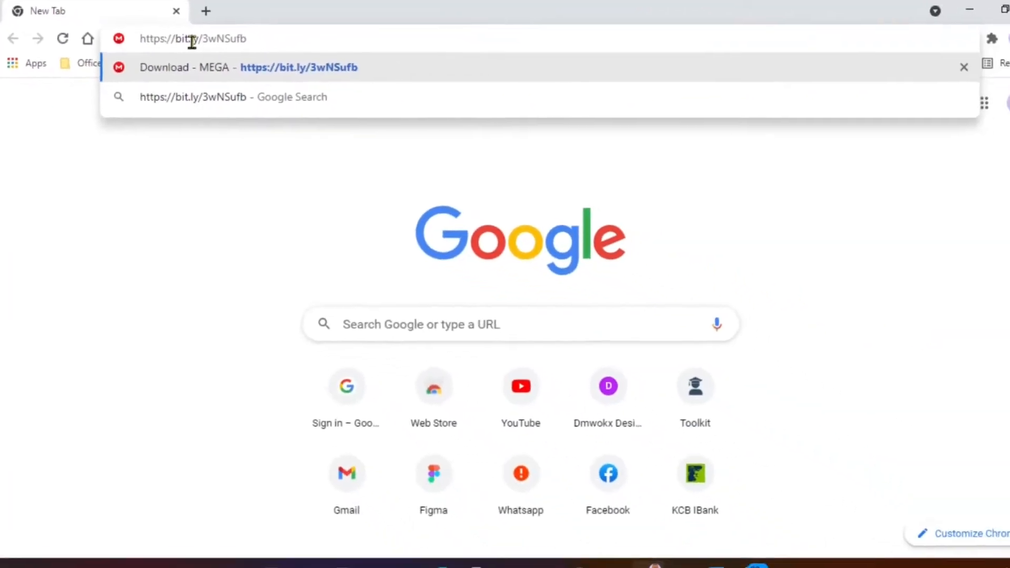
{"action": "key", "text": "Return"}
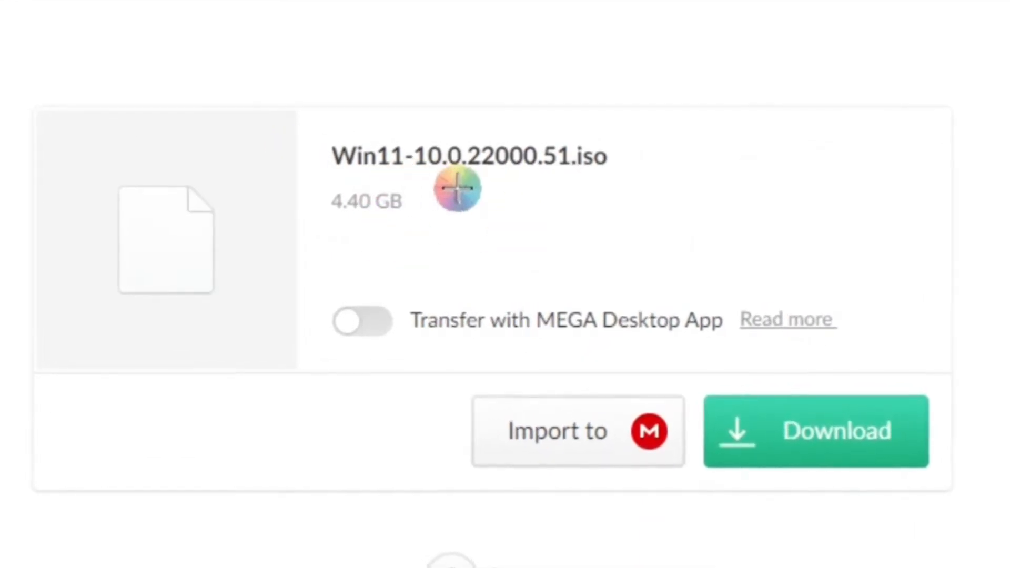
Resume downloading Win11-10.0.22000.51.iso from MEGA, continuing despite the limited transfer quota, and pause the transfer.
{"action": "scroll", "coordinate": [577, 184], "scroll_direction": "down", "scroll_amount": 2}
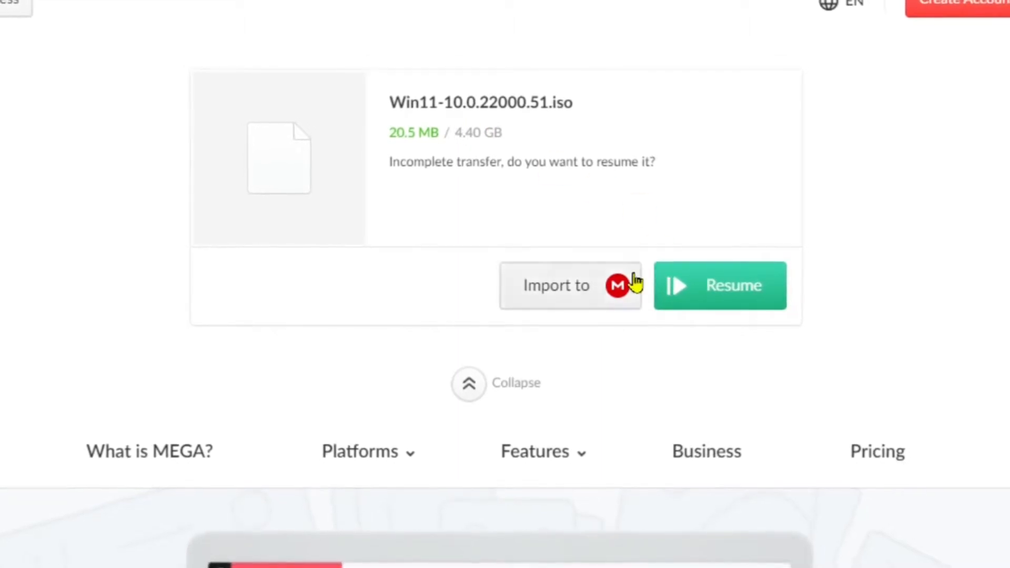
{"action": "left_click", "coordinate": [717, 287]}
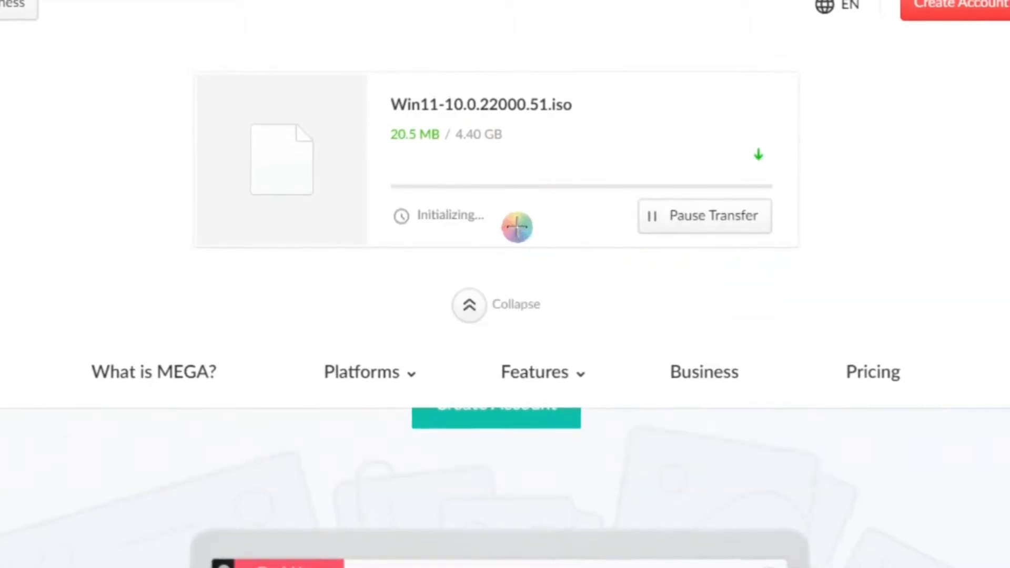
{"action": "left_click", "coordinate": [442, 480]}
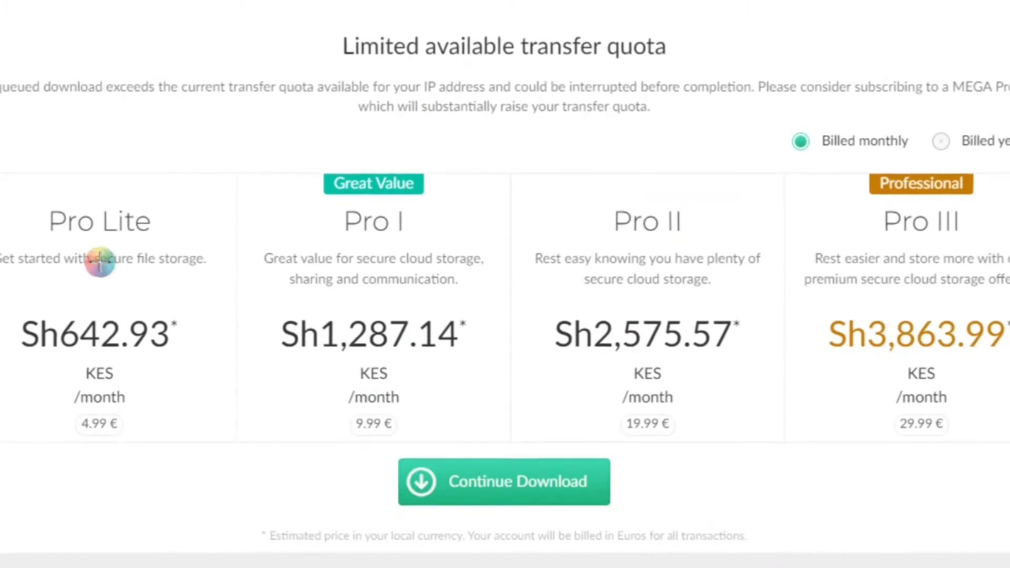
{"action": "left_click", "coordinate": [500, 481]}
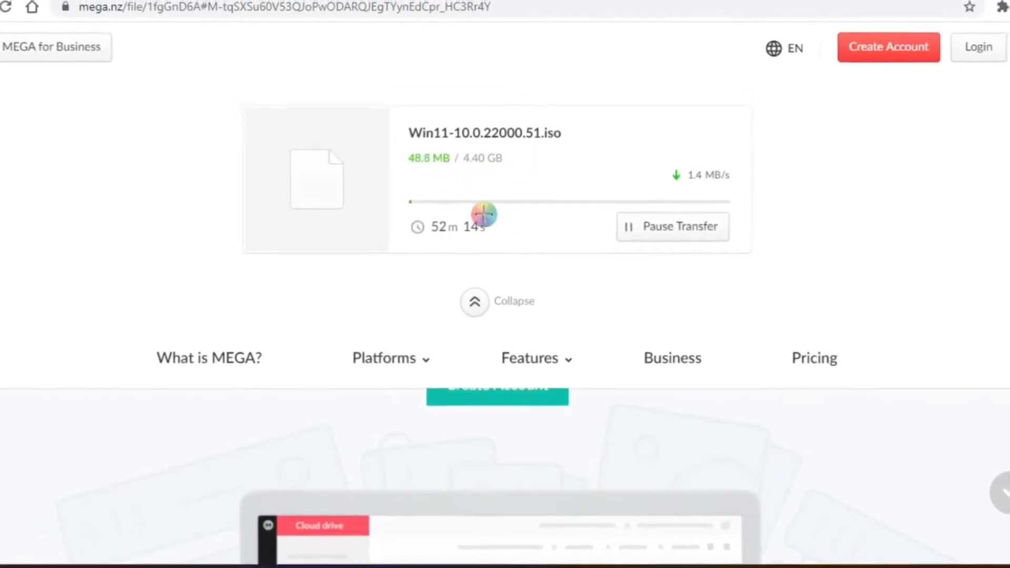
{"action": "left_click", "coordinate": [657, 228]}
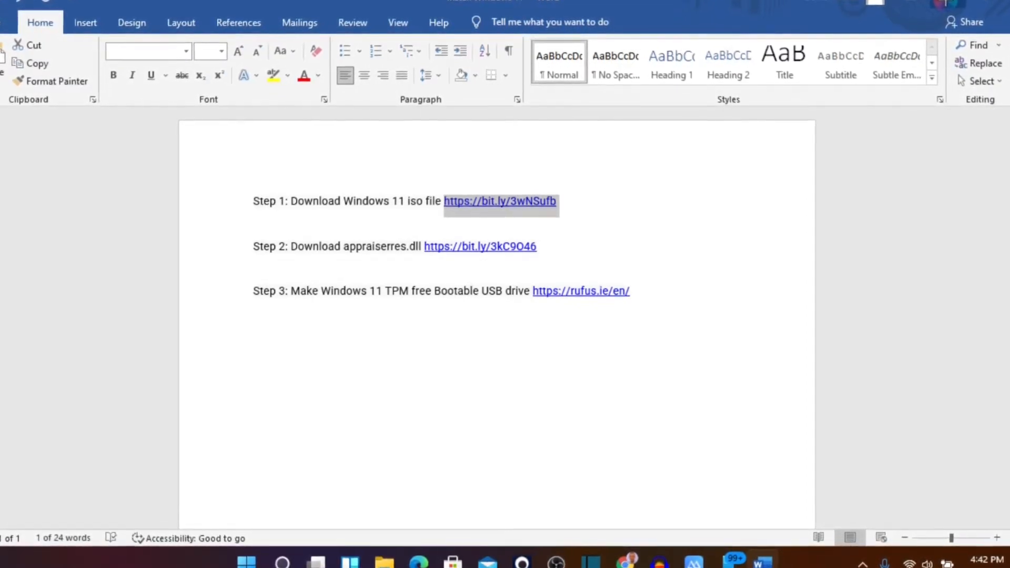
In File Explorer, go to the WINDOWS NEW folder inside Downloads and open the Win11-10.0.22000.51 disc image.
{"action": "left_click", "coordinate": [946, 2]}
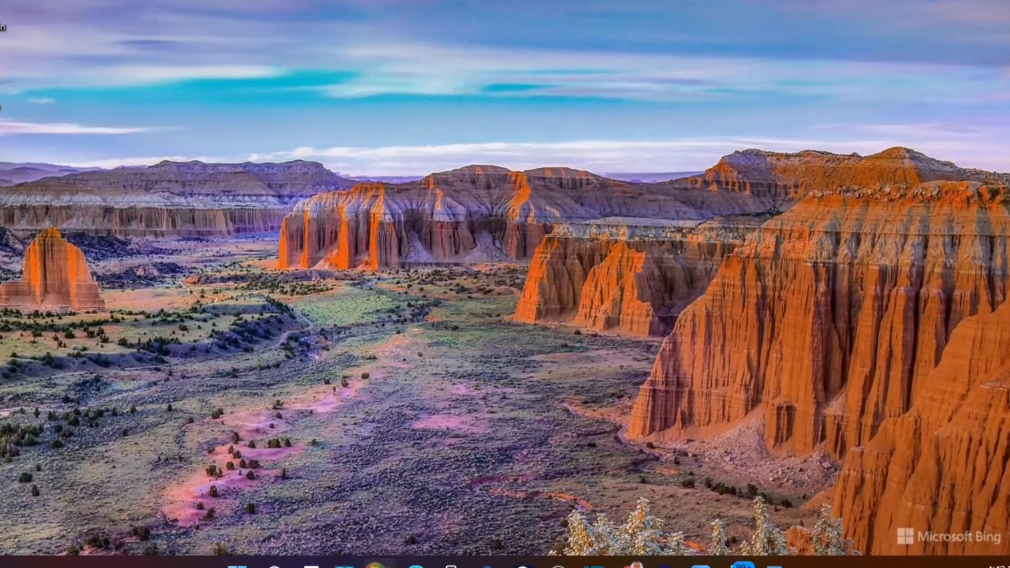
{"action": "key", "text": "super+e"}
{"action": "key", "text": "super+e"}
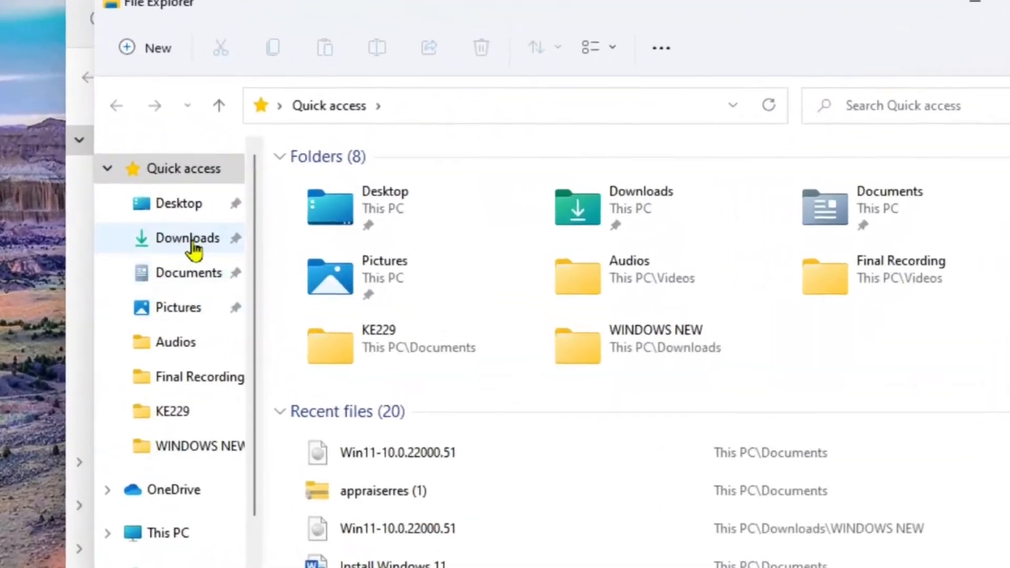
{"action": "left_click", "coordinate": [240, 244]}
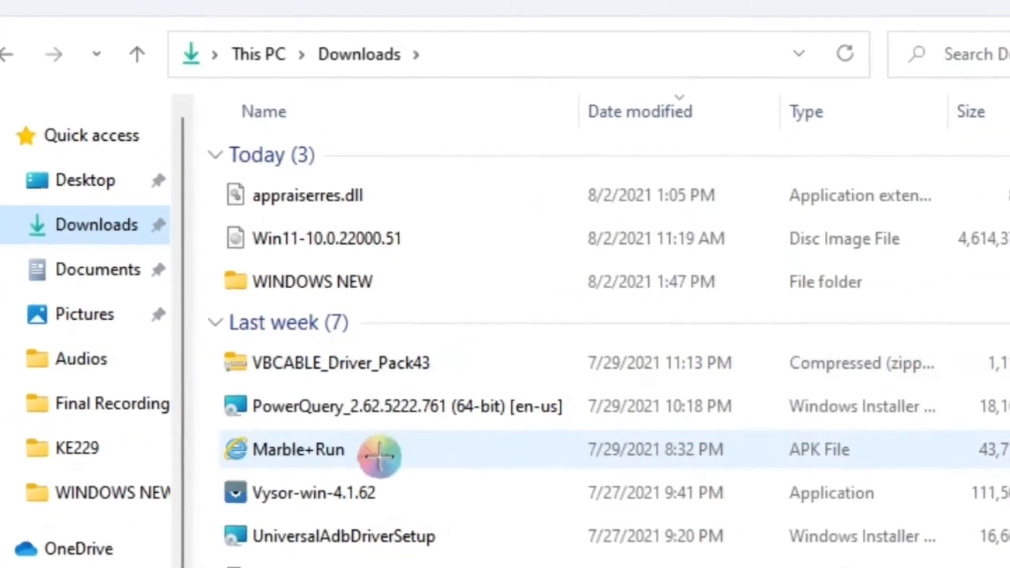
{"action": "double_click", "coordinate": [333, 287]}
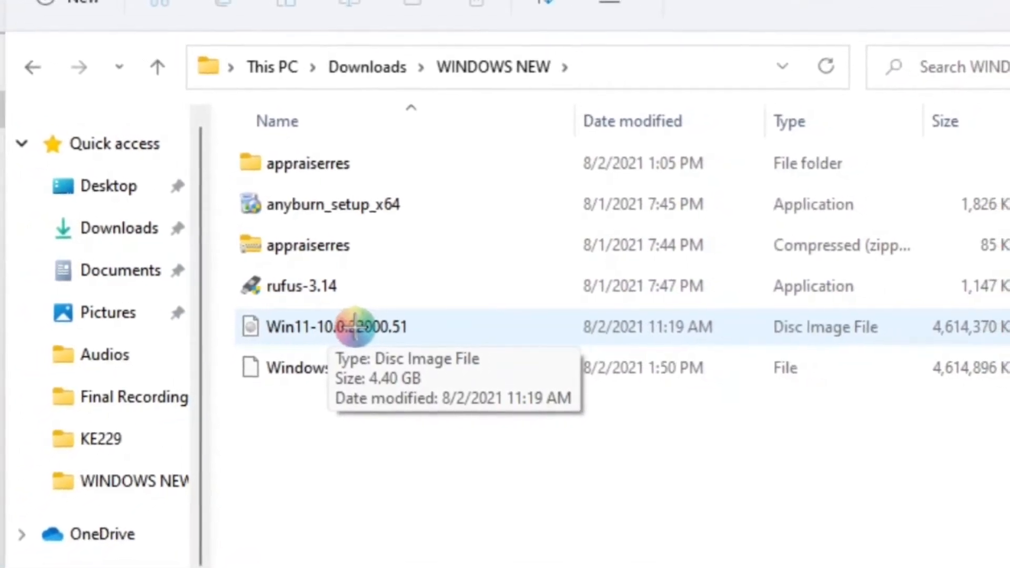
{"action": "double_click", "coordinate": [362, 325]}
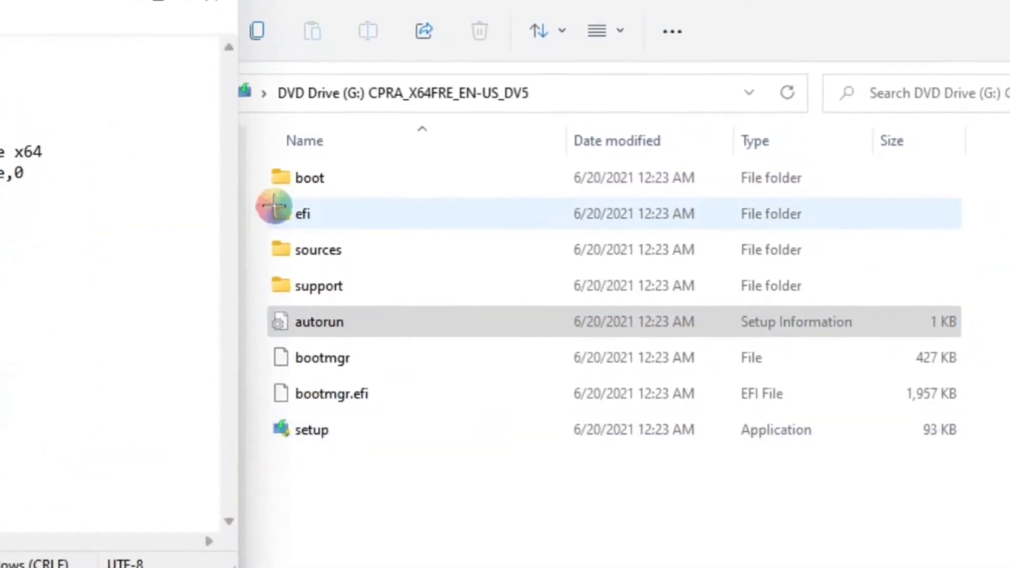
Close the opened autorun text file and minimize the mounted DVD drive window.
{"action": "left_click", "coordinate": [221, 7]}
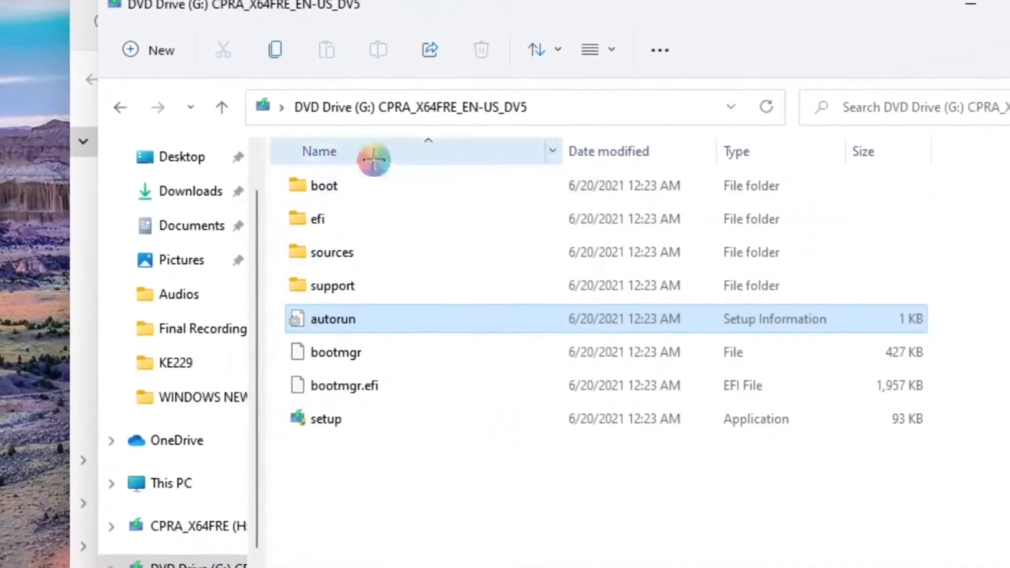
{"action": "left_click", "coordinate": [399, 478]}
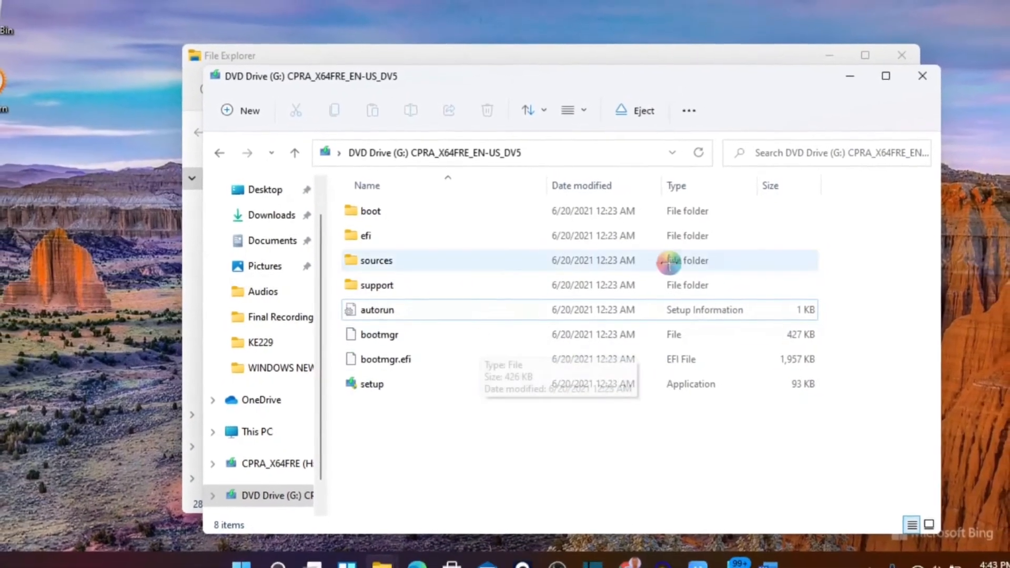
{"action": "left_click", "coordinate": [843, 83]}
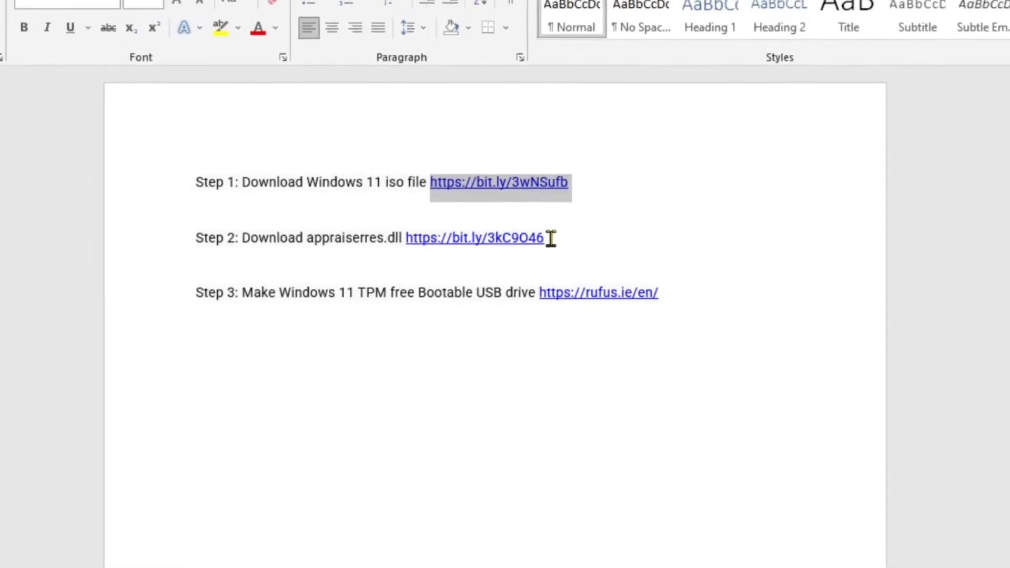
{"action": "left_click", "coordinate": [494, 235]}
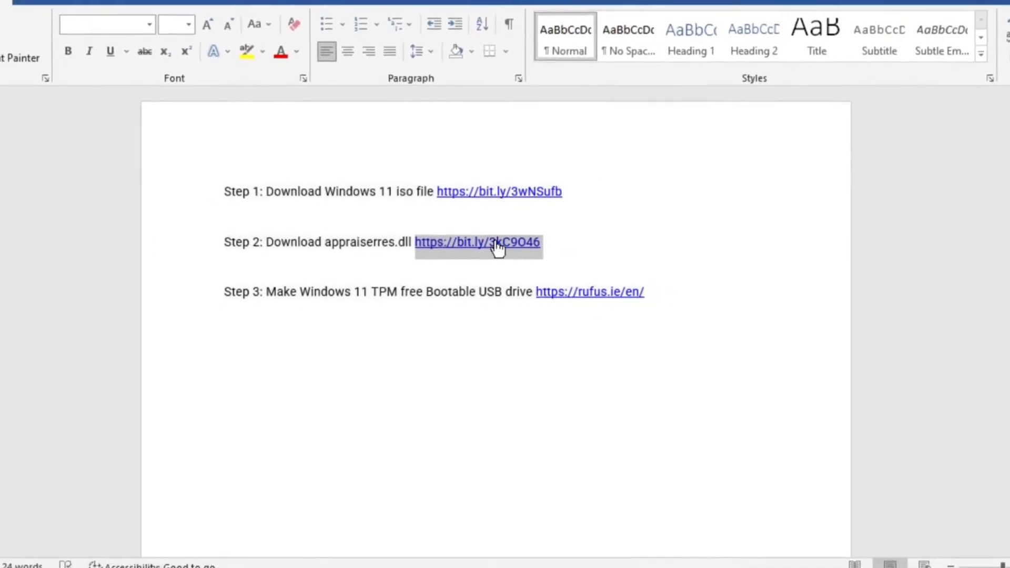
{"action": "left_click", "coordinate": [496, 240], "text": "ctrl"}
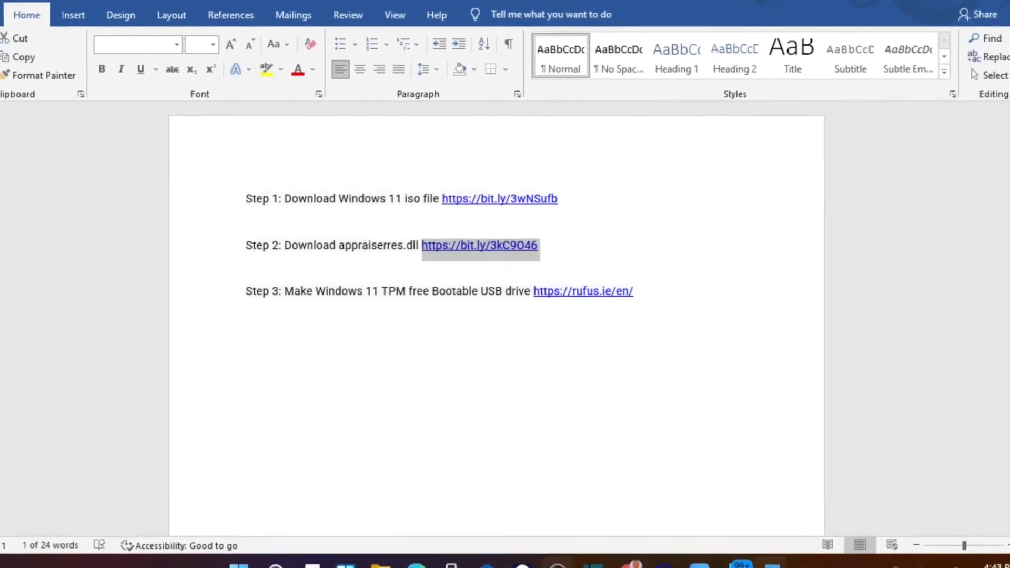
{"action": "left_click", "coordinate": [627, 562]}
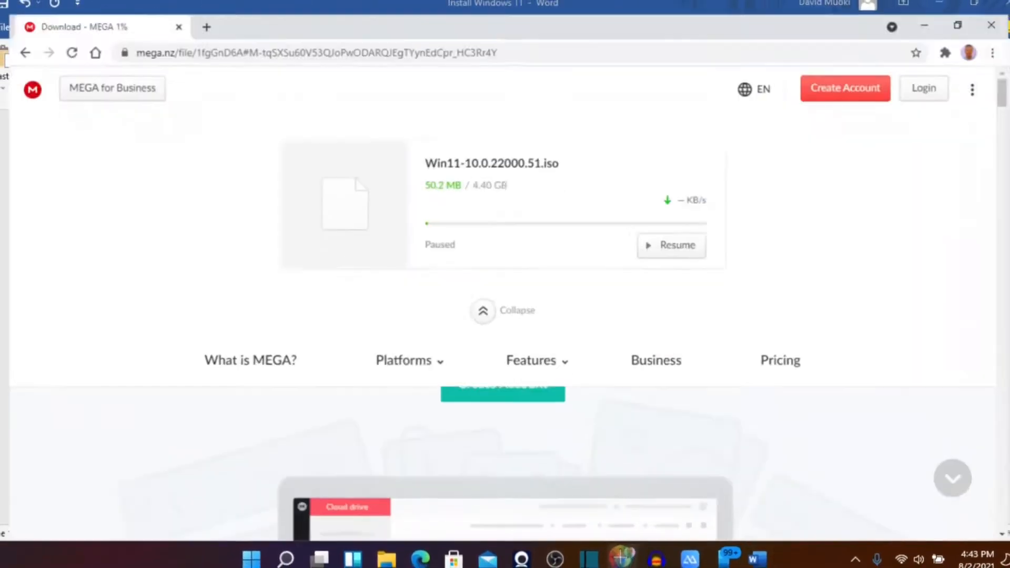
{"action": "left_click", "coordinate": [326, 27]}
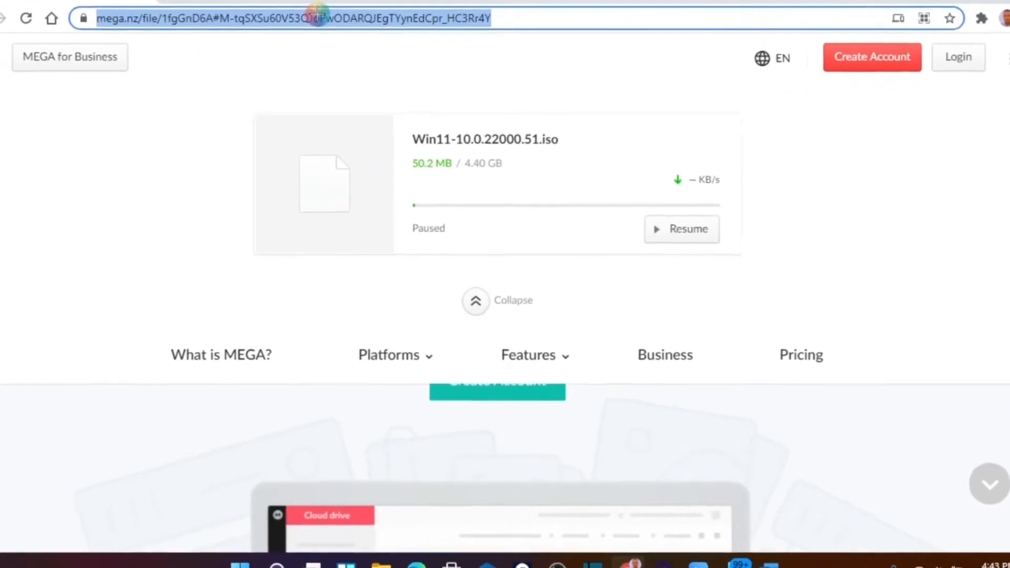
{"action": "key", "text": "Return"}
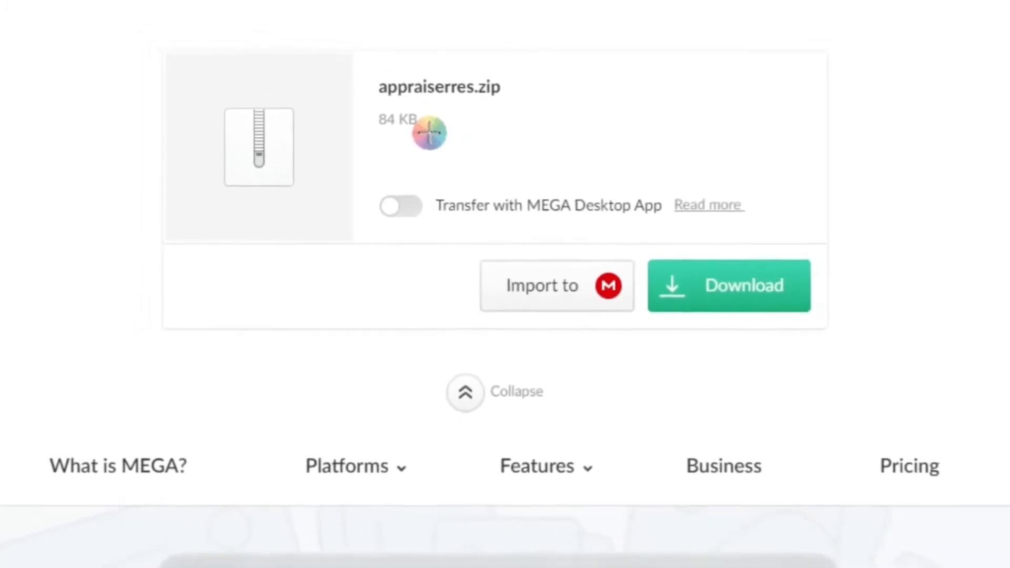
Download appraiserres.zip from MEGA and cancel saving the file.
{"action": "left_click", "coordinate": [695, 293]}
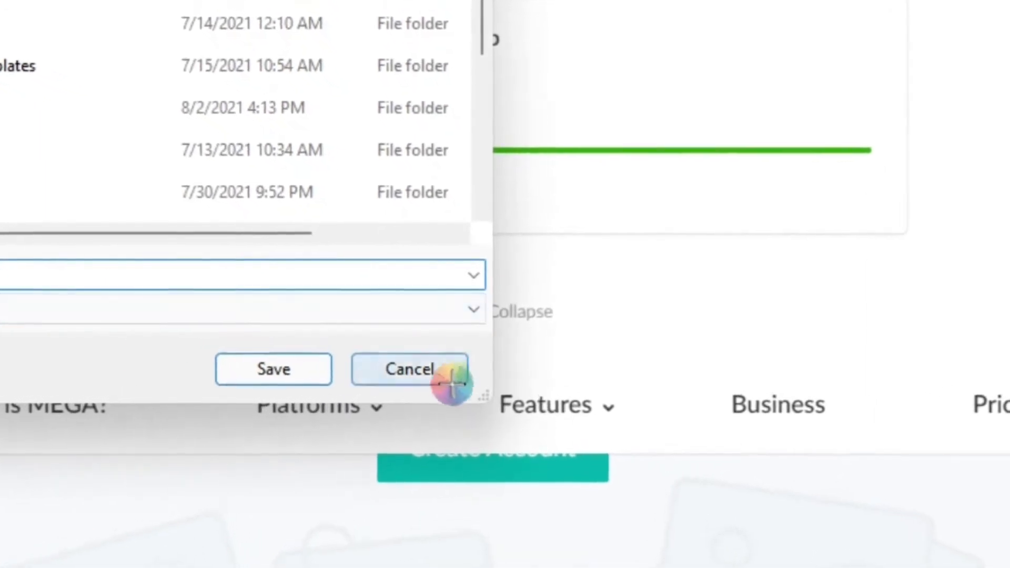
{"action": "left_click", "coordinate": [419, 372]}
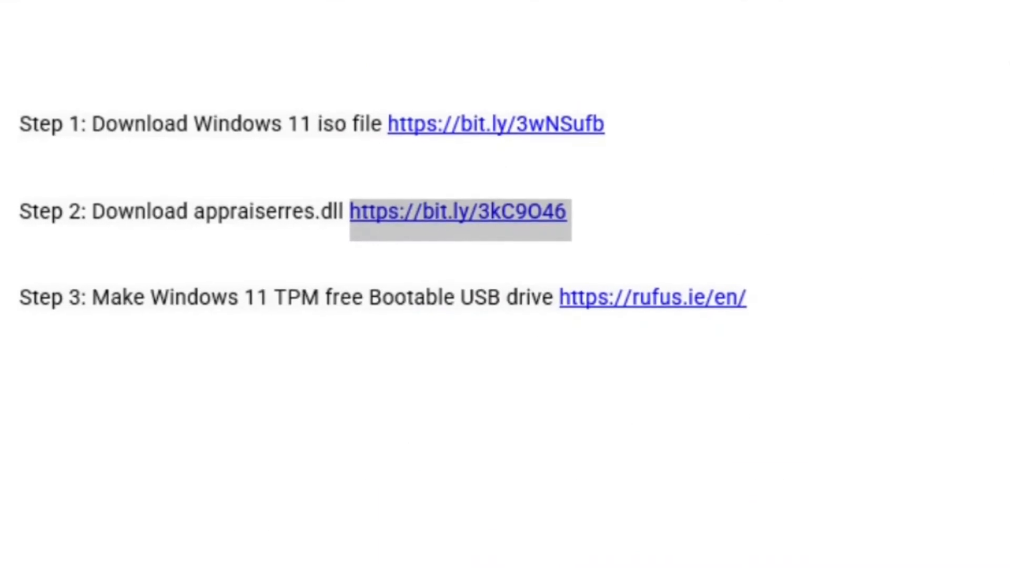
{"action": "left_click", "coordinate": [748, 299]}
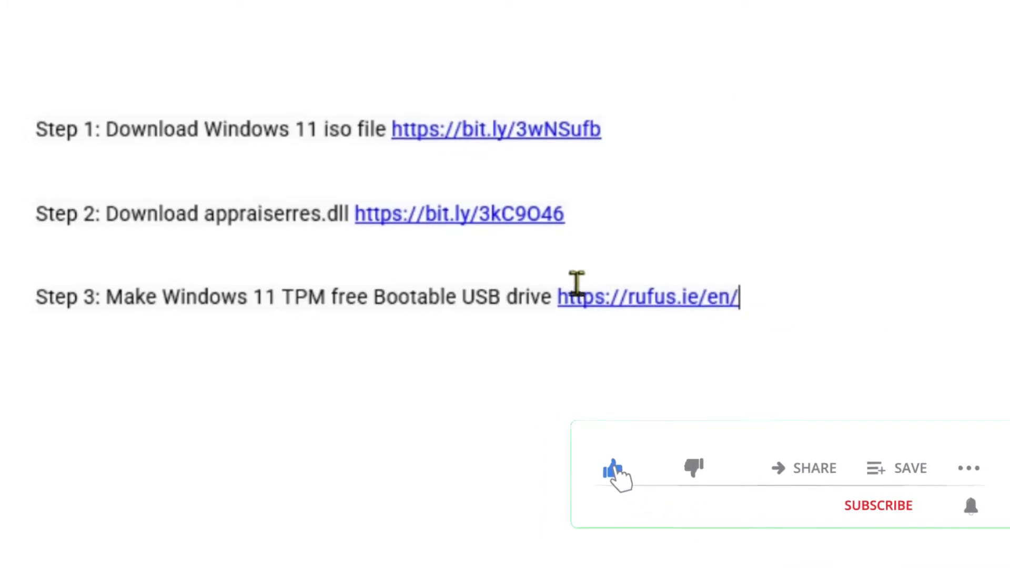
{"action": "left_click_drag", "start_coordinate": [559, 293], "coordinate": [646, 289]}
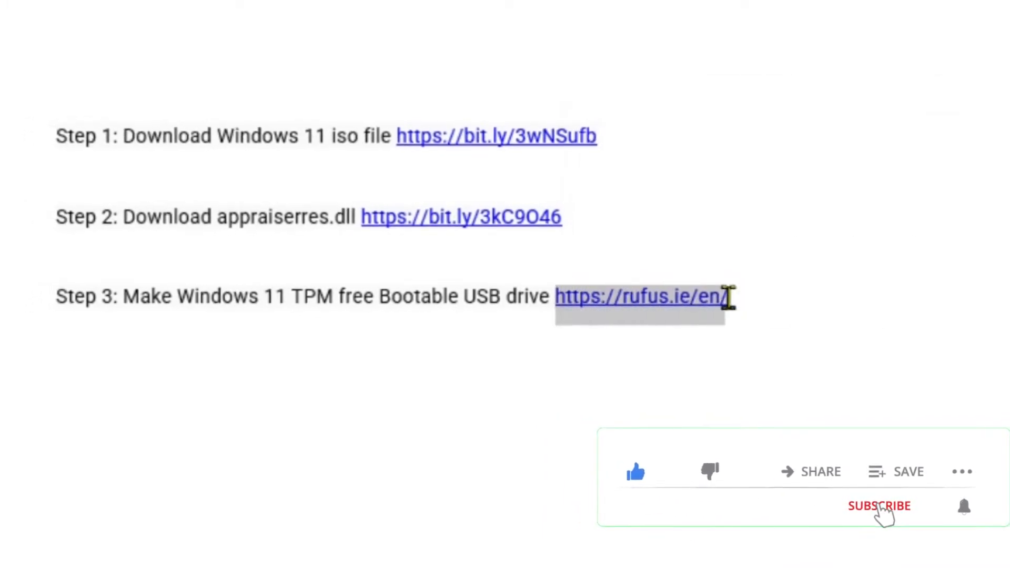
{"action": "left_click_drag", "start_coordinate": [737, 300], "coordinate": [735, 302]}
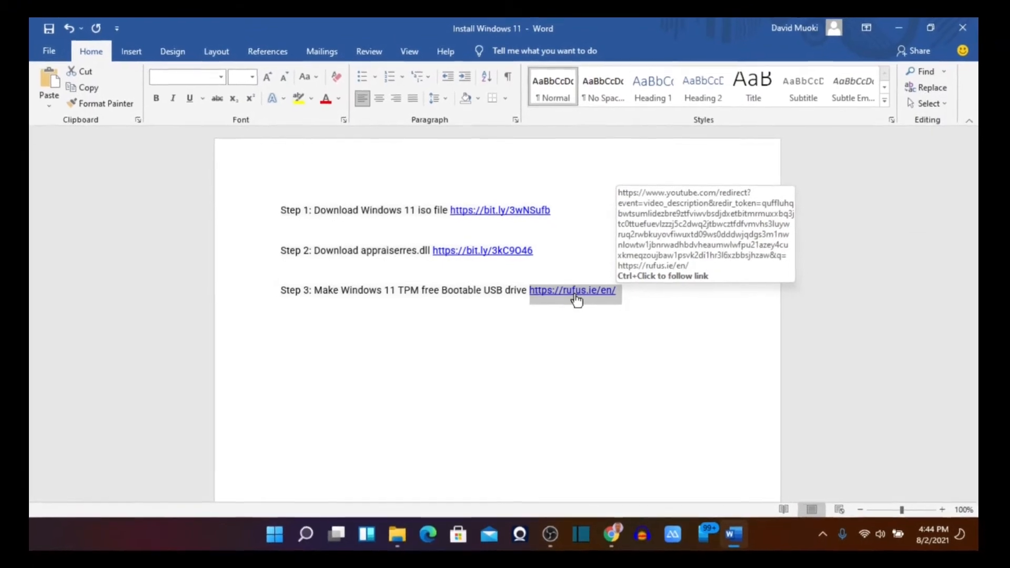
{"action": "left_click", "coordinate": [572, 296], "text": "ctrl"}
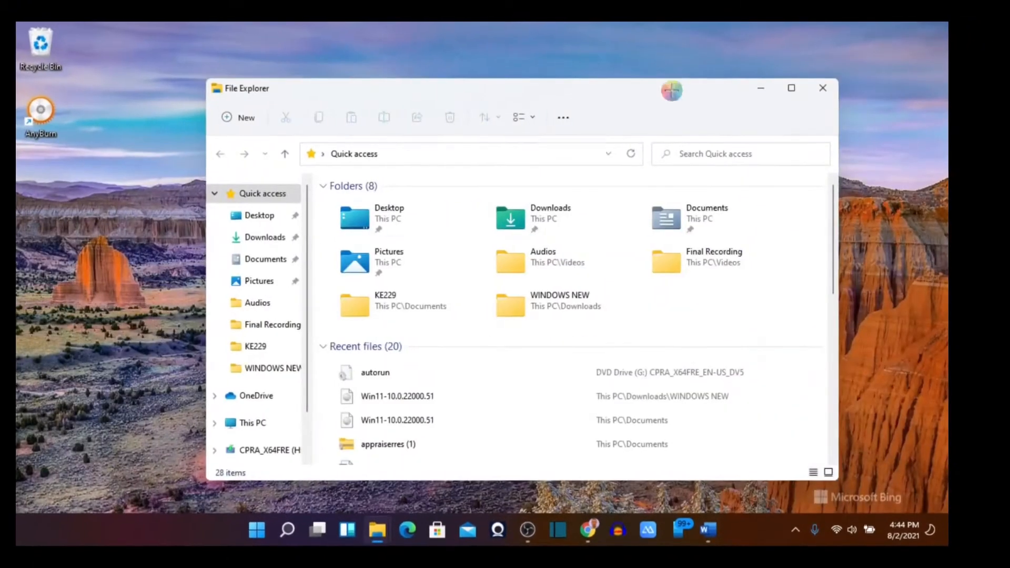
{"action": "left_click", "coordinate": [585, 537]}
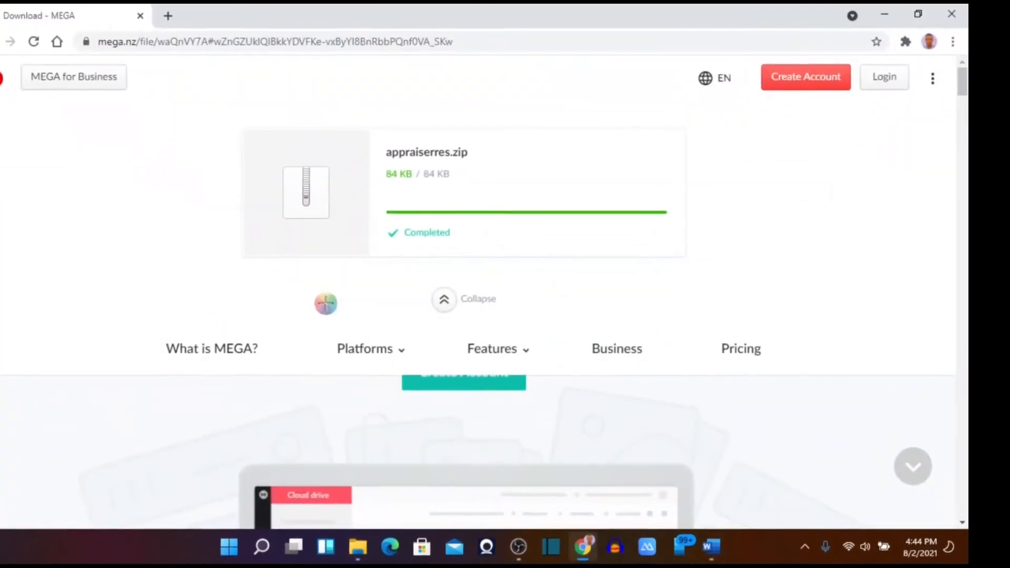
{"action": "left_click", "coordinate": [283, 30]}
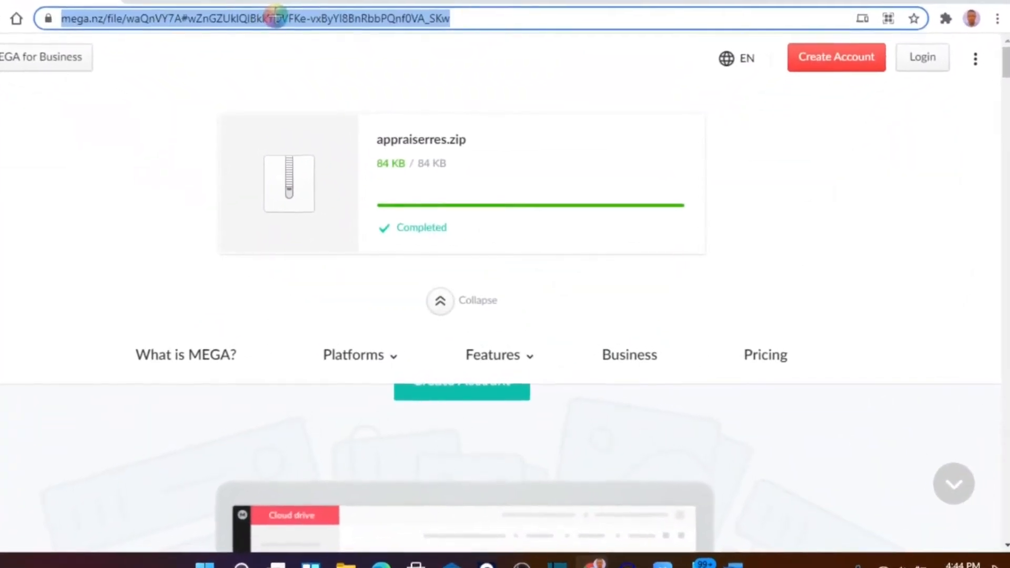
{"action": "type", "text": "https://rufus.ie/en/"}
{"action": "key", "text": "Return"}
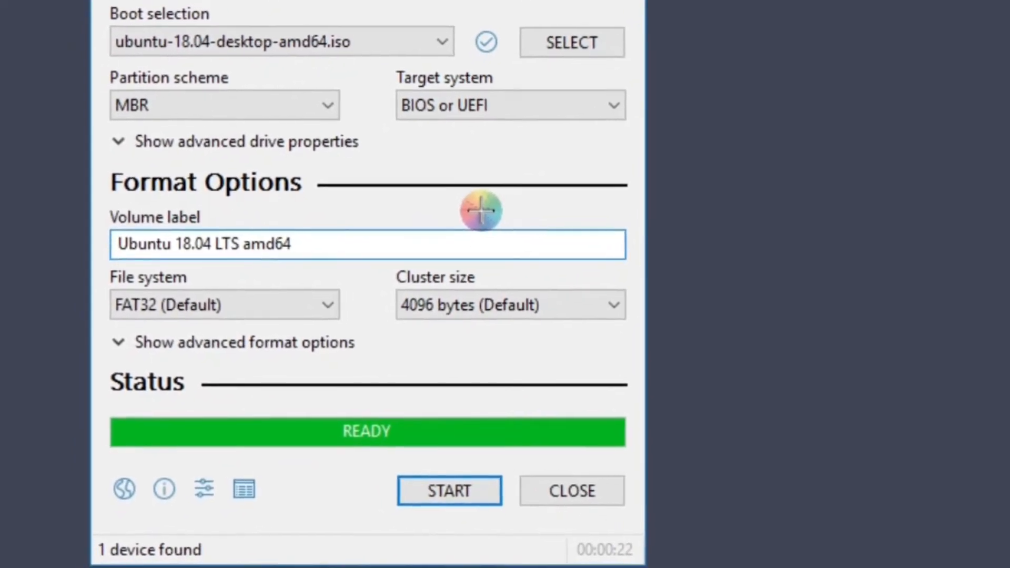
Download Rufus 3.14 from the Download section of the Rufus page.
{"action": "scroll", "coordinate": [485, 163], "scroll_direction": "down", "scroll_amount": 10}
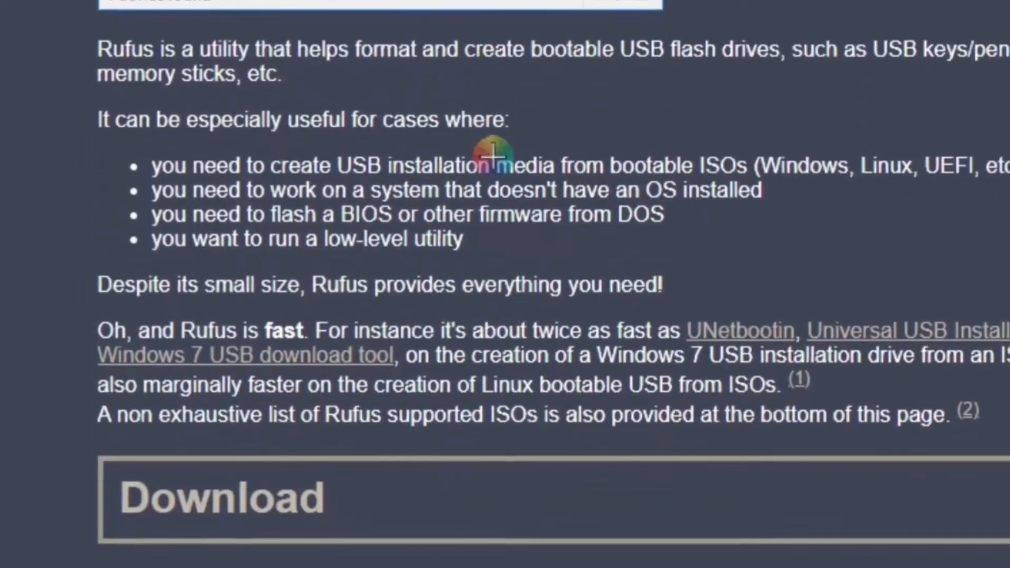
{"action": "scroll", "coordinate": [435, 51], "scroll_direction": "up", "scroll_amount": 5}
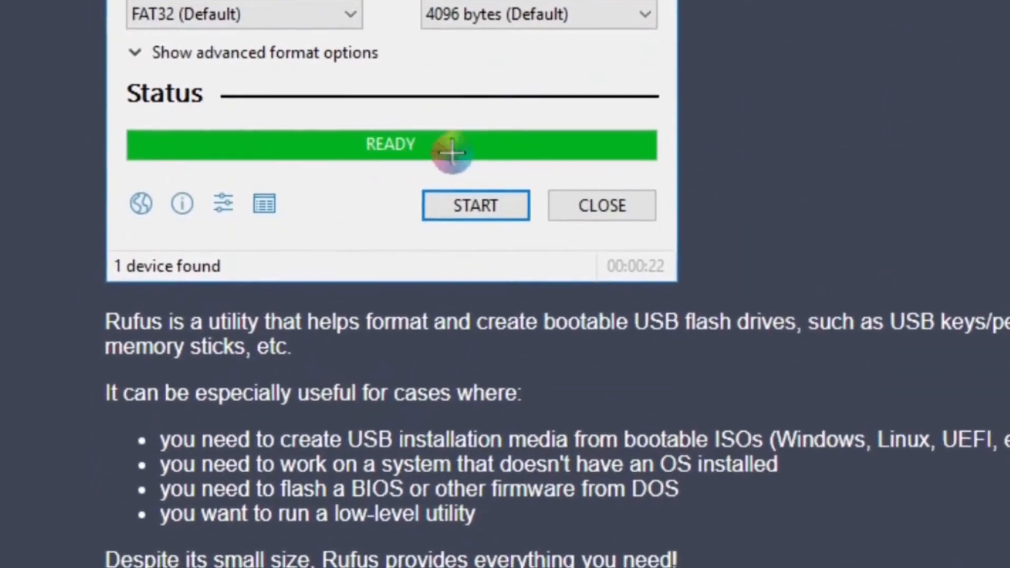
{"action": "scroll", "coordinate": [484, 169], "scroll_direction": "down", "scroll_amount": 10}
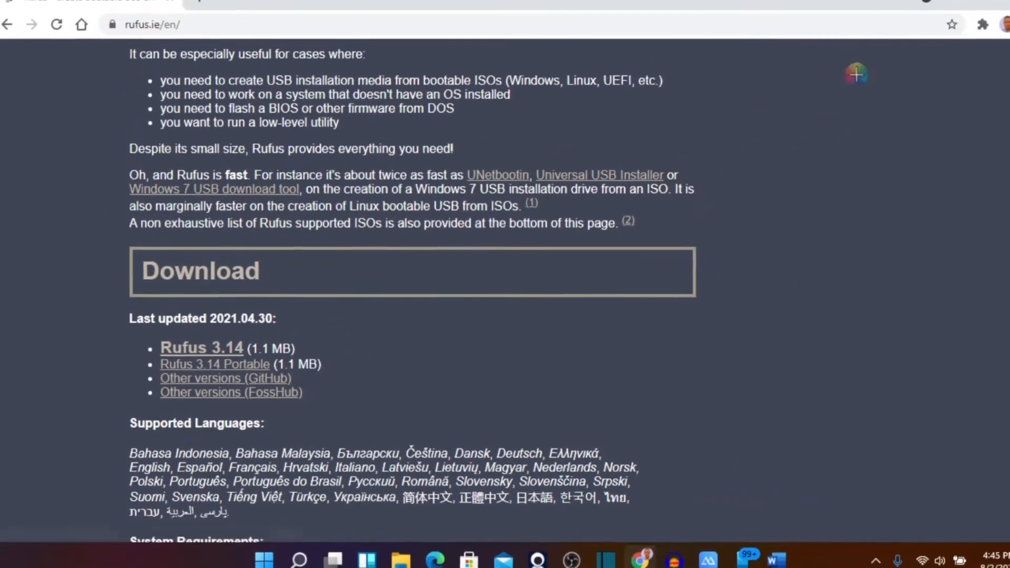
{"action": "left_click", "coordinate": [247, 342]}
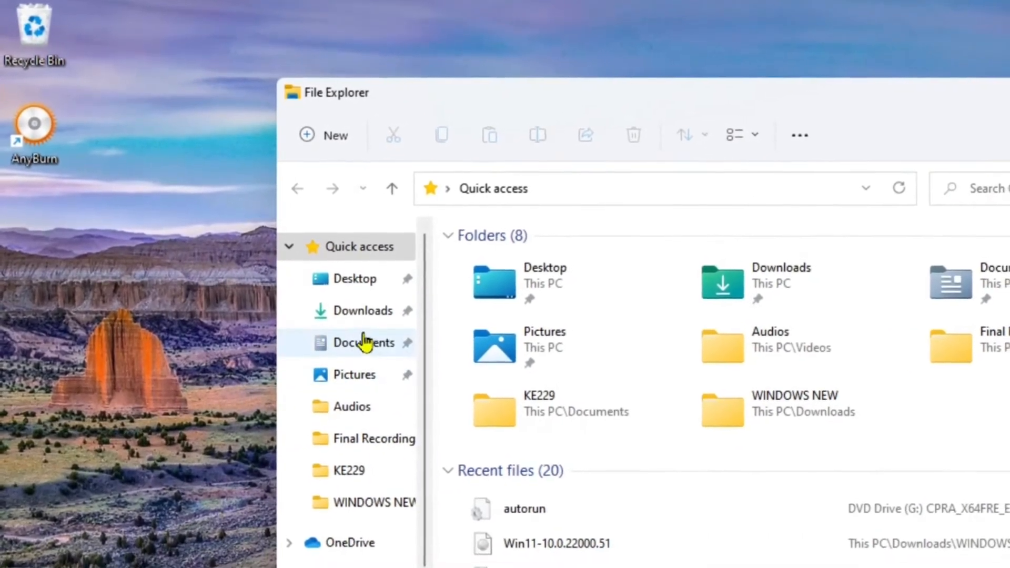
Open the WINDOWS NEW folder inside Downloads in File Explorer.
{"action": "left_click", "coordinate": [354, 315]}
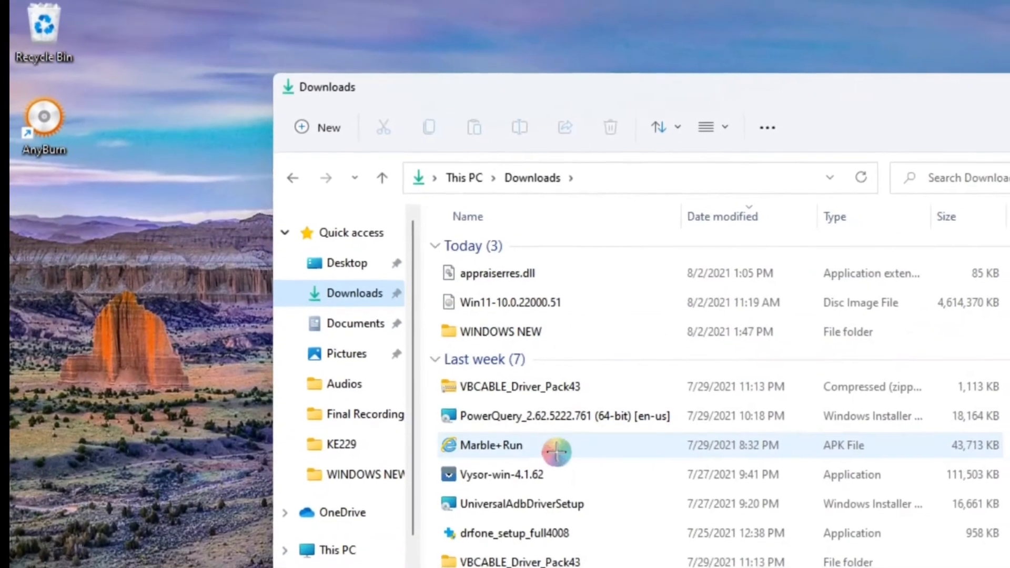
{"action": "left_click", "coordinate": [527, 337]}
{"action": "key", "text": "Return"}
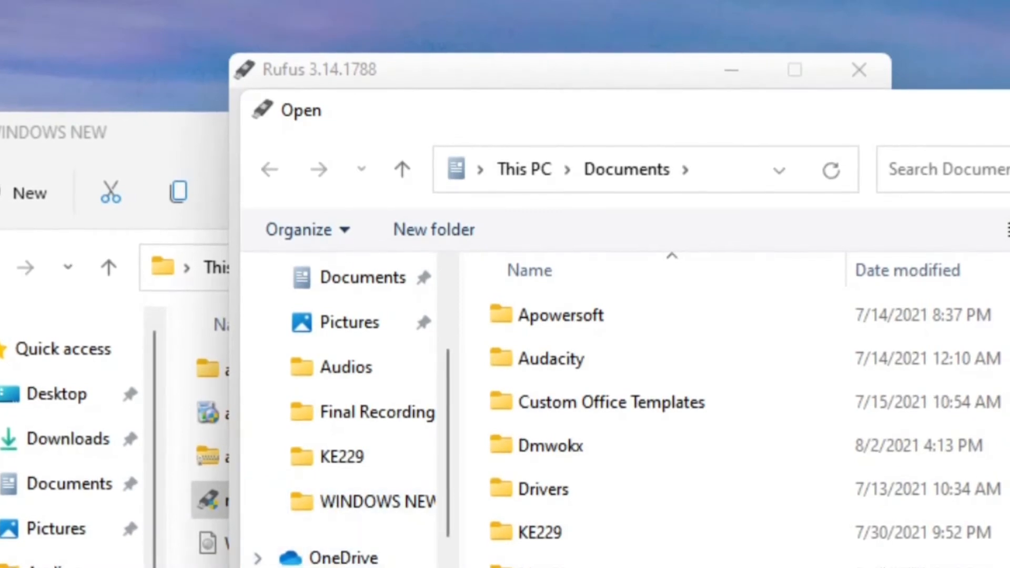
Load the Win11-10.0.22000.51 disc image from the WINDOWS NEW folder in Downloads as the boot image in Rufus.
{"action": "left_click", "coordinate": [368, 332]}
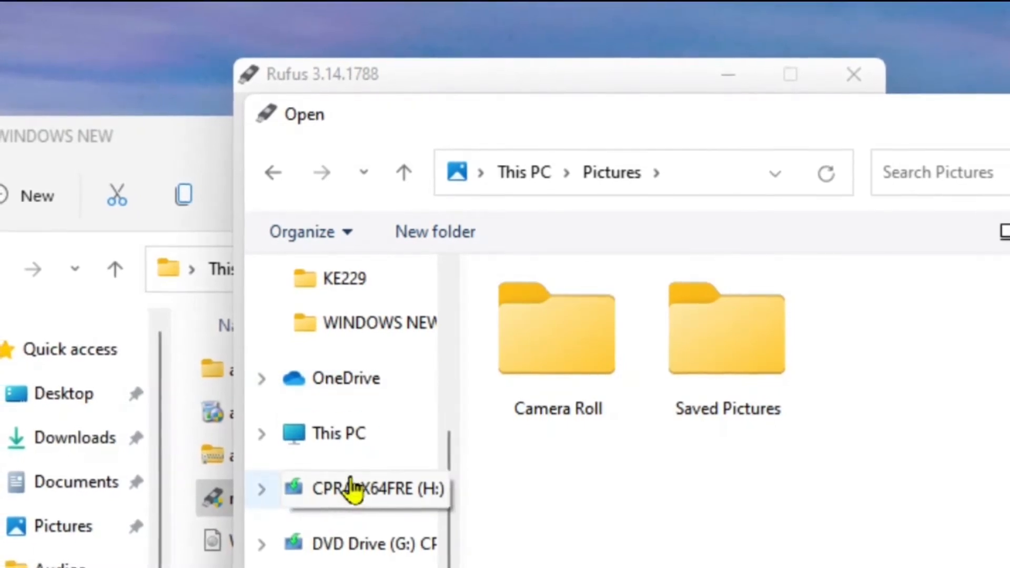
{"action": "scroll", "coordinate": [353, 489], "scroll_direction": "up", "scroll_amount": 1}
{"action": "scroll", "coordinate": [353, 489], "scroll_direction": "down", "scroll_amount": 1}
{"action": "scroll", "coordinate": [354, 487], "scroll_direction": "up", "scroll_amount": 3}
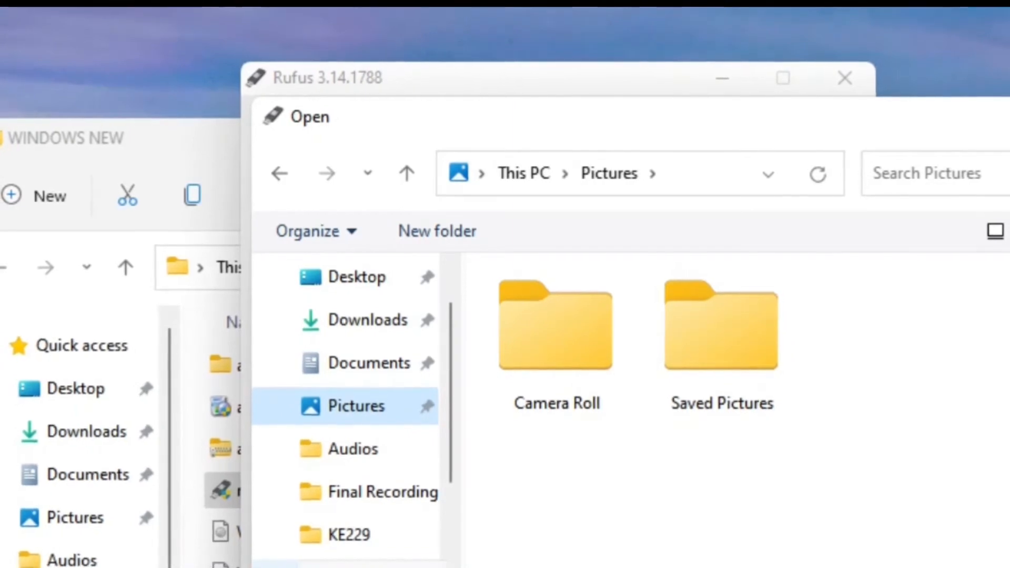
{"action": "scroll", "coordinate": [348, 421], "scroll_direction": "down", "scroll_amount": 3}
{"action": "scroll", "coordinate": [348, 421], "scroll_direction": "up", "scroll_amount": 2}
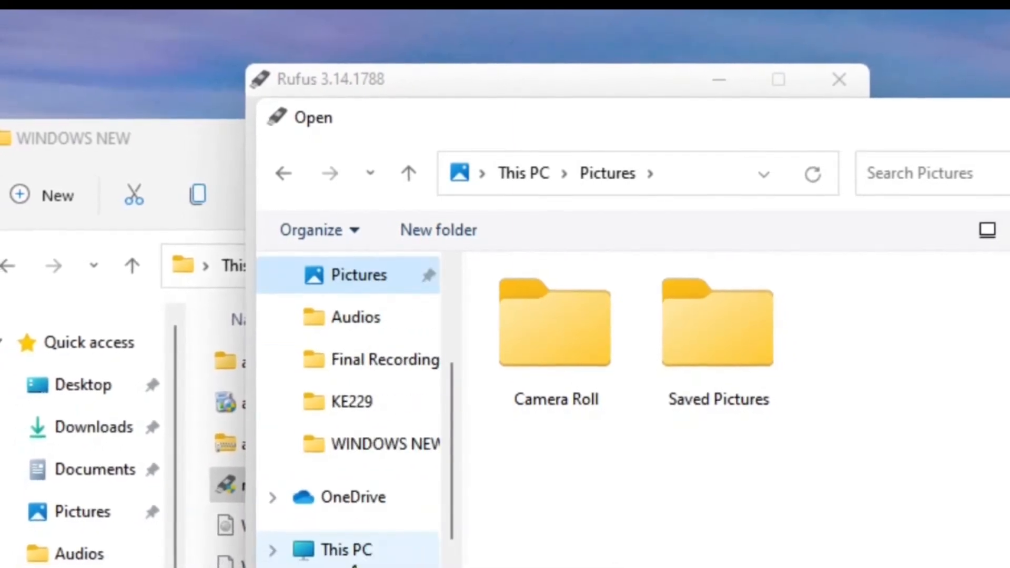
{"action": "left_click", "coordinate": [371, 446]}
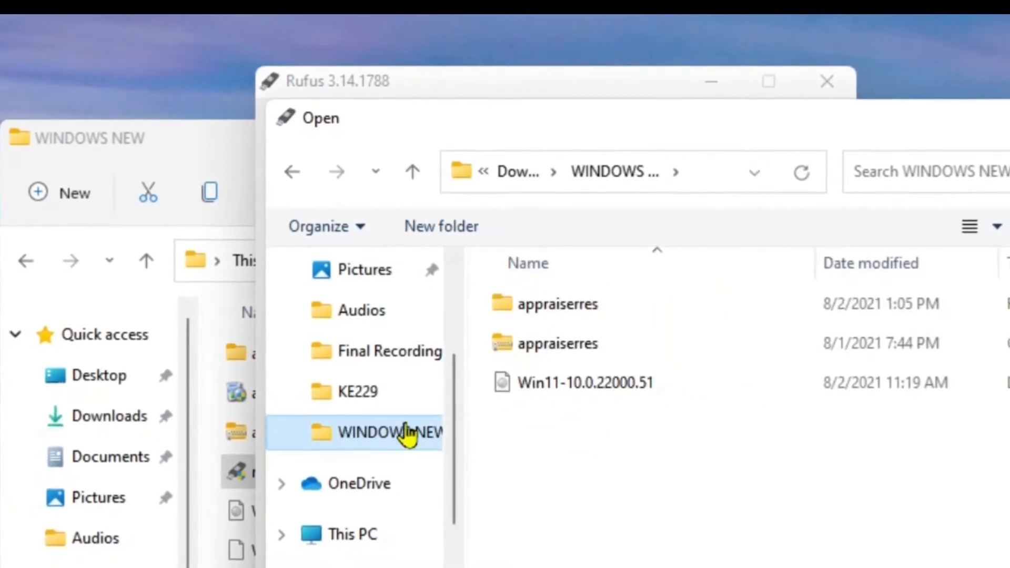
{"action": "left_click", "coordinate": [346, 401]}
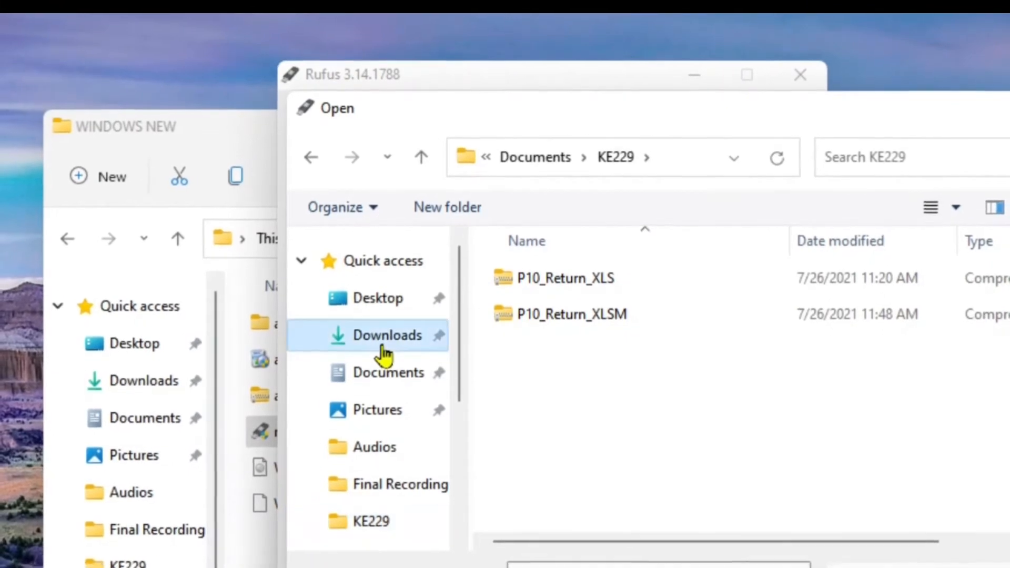
{"action": "left_click", "coordinate": [386, 337]}
{"action": "double_click", "coordinate": [559, 339]}
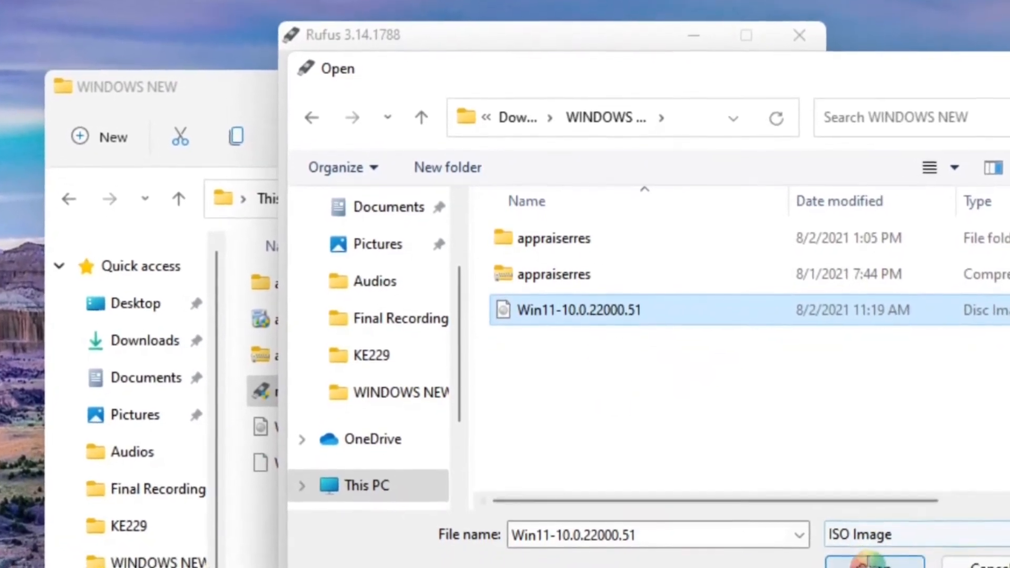
{"action": "left_click", "coordinate": [871, 562]}
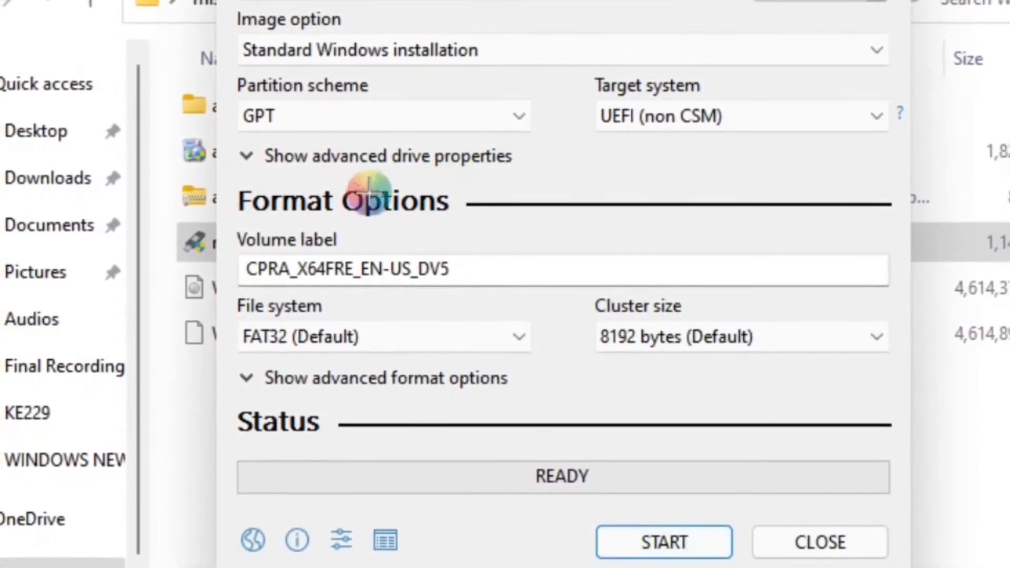
Start writing the image to the USB drive, cancel at the data-loss warning and close Rufus.
{"action": "left_click", "coordinate": [662, 529]}
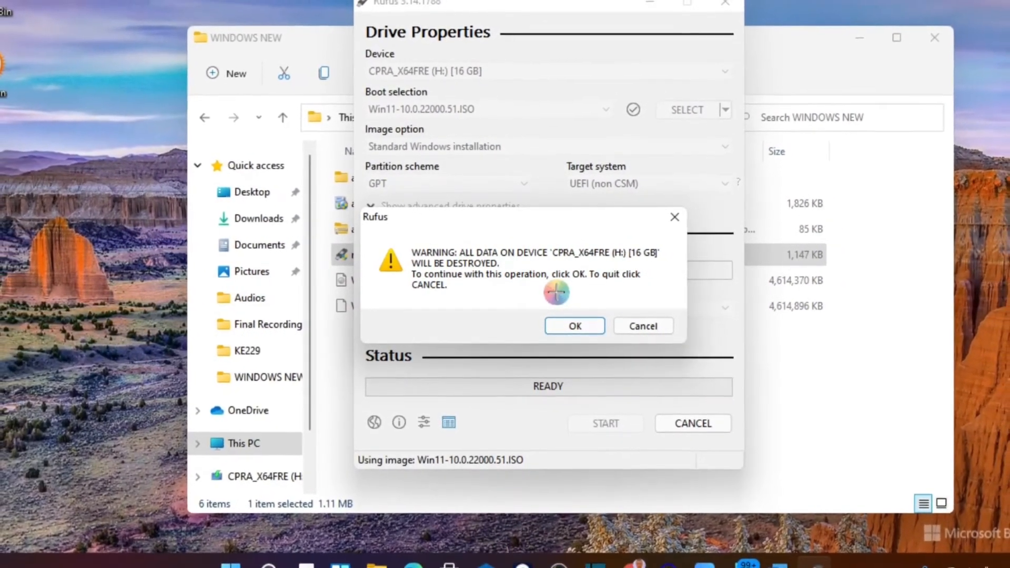
{"action": "left_click", "coordinate": [640, 325]}
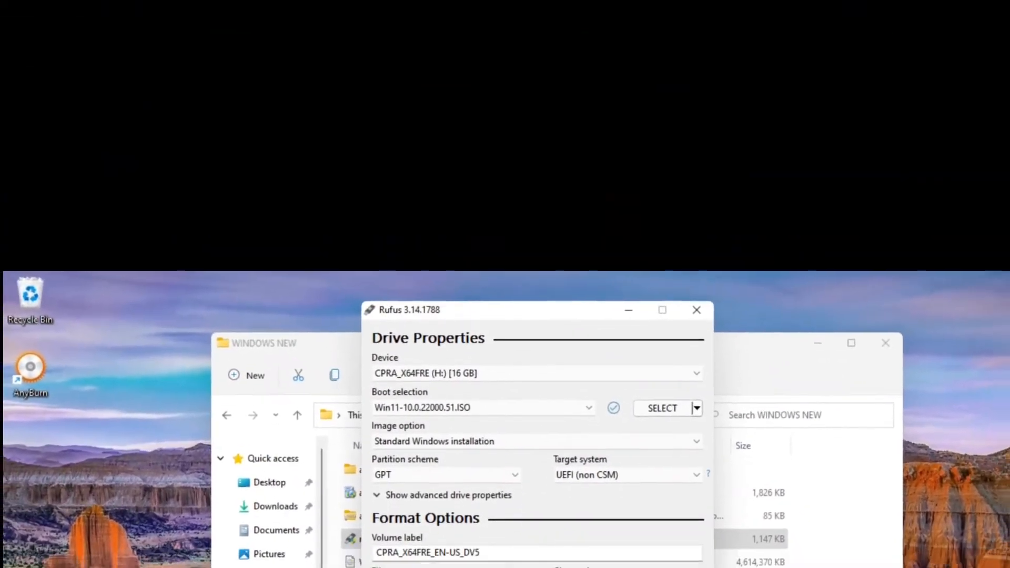
{"action": "left_click", "coordinate": [644, 468]}
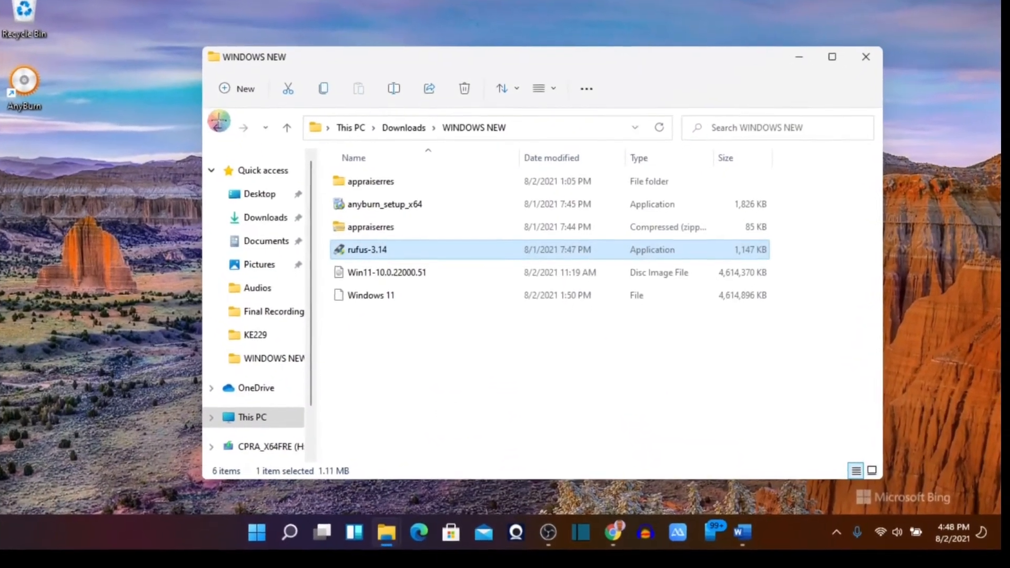
Open the sources folder on the CPRA_X64FRE (H:) USB drive in File Explorer.
{"action": "left_click", "coordinate": [230, 133]}
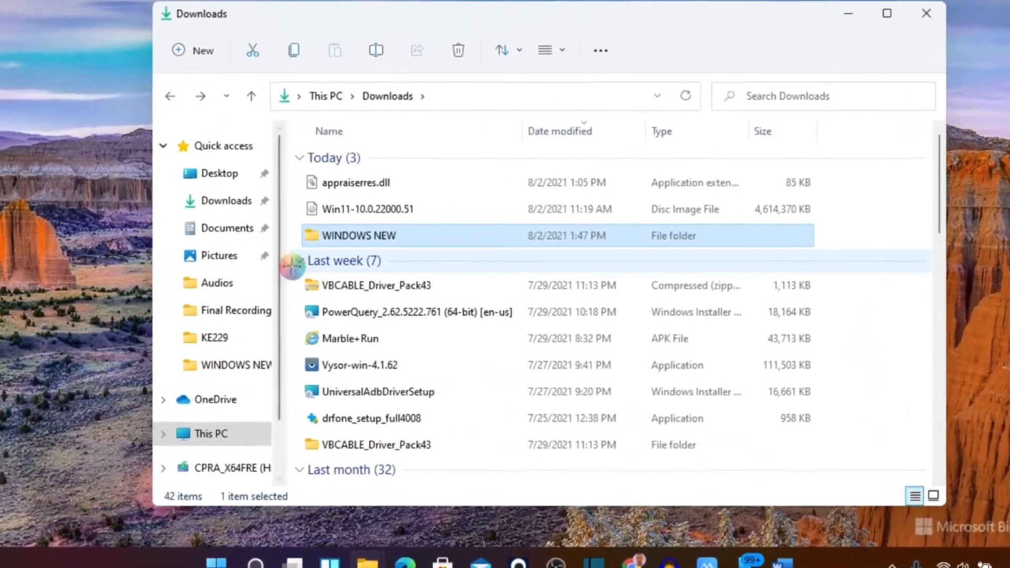
{"action": "scroll", "coordinate": [171, 358], "scroll_direction": "down", "scroll_amount": 3}
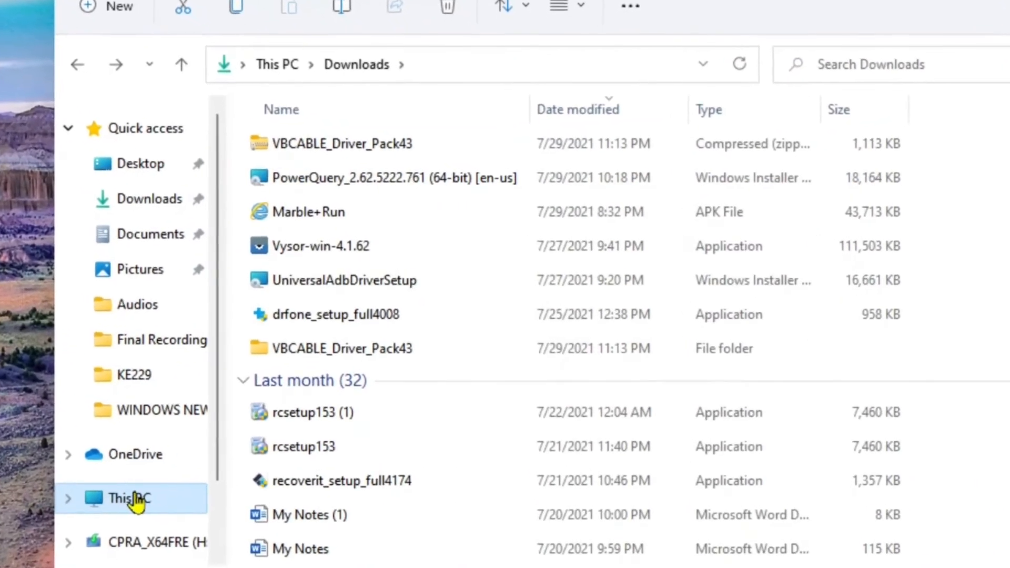
{"action": "left_click", "coordinate": [136, 502]}
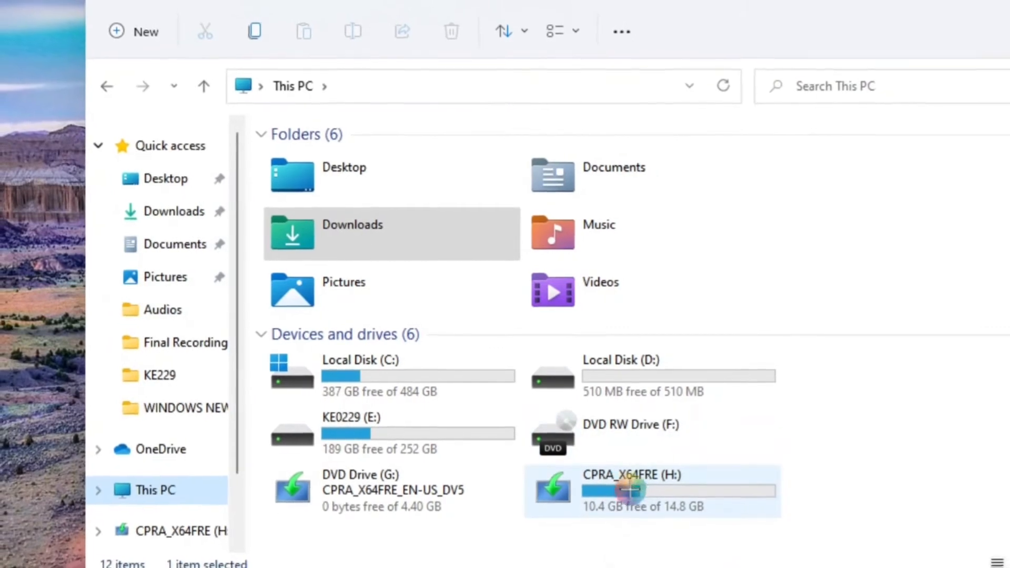
{"action": "double_click", "coordinate": [632, 489]}
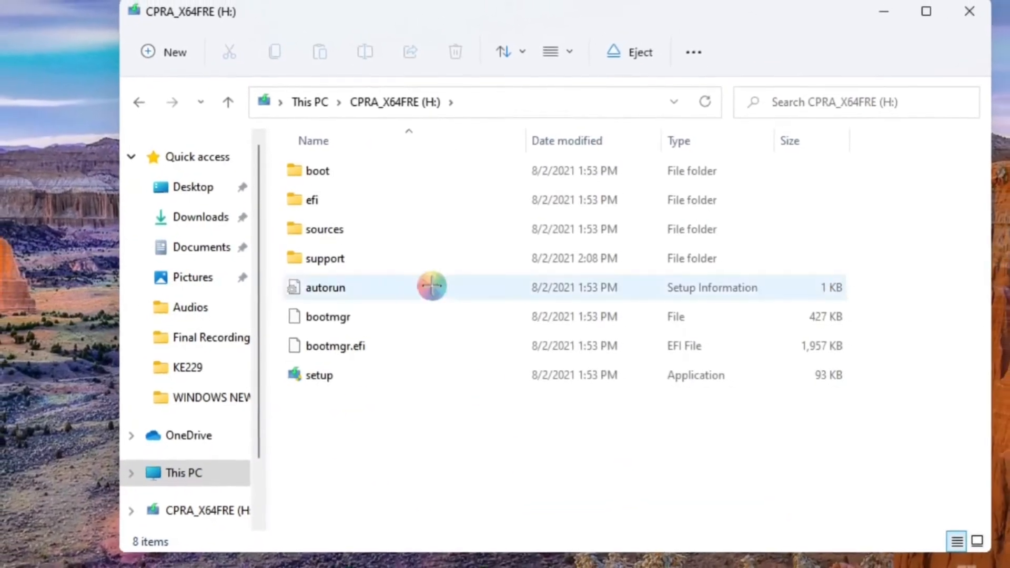
{"action": "double_click", "coordinate": [333, 231]}
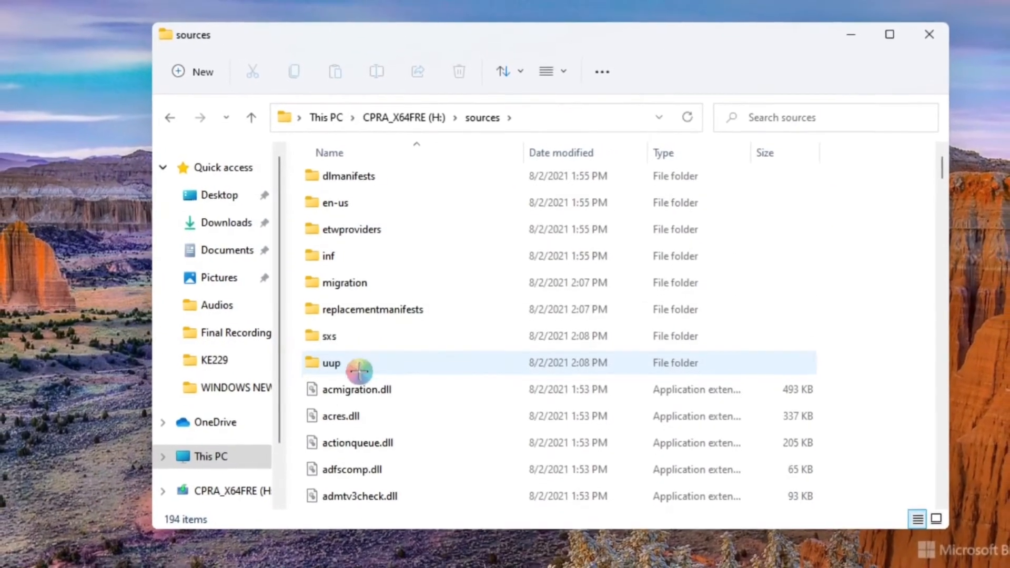
Select appraiserres.dll in the USB drive's sources folder and move the window aside on the desktop.
{"action": "scroll", "coordinate": [357, 374], "scroll_direction": "down", "scroll_amount": 2}
{"action": "scroll", "coordinate": [361, 370], "scroll_direction": "down", "scroll_amount": 3}
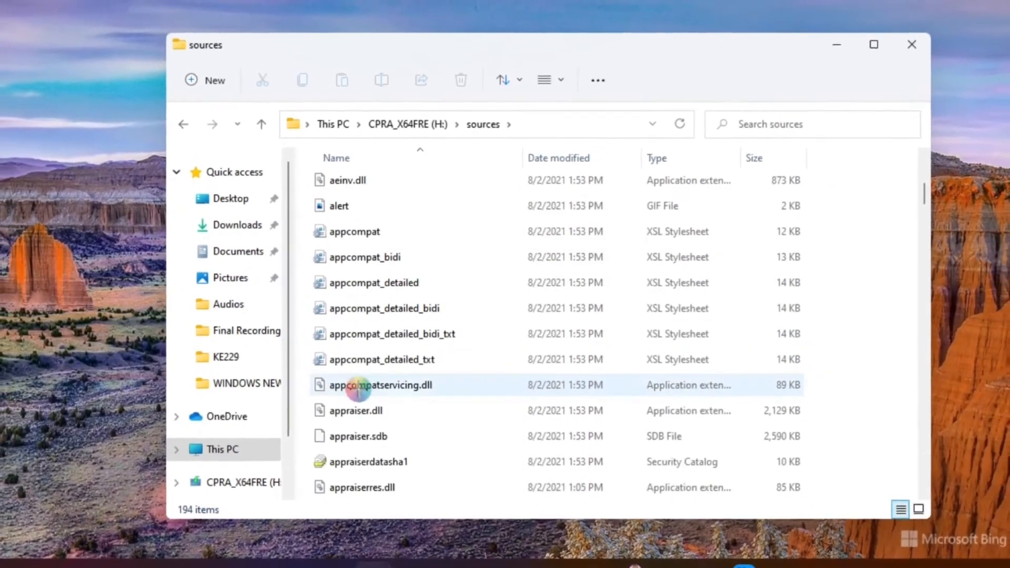
{"action": "scroll", "coordinate": [356, 421], "scroll_direction": "down", "scroll_amount": 2}
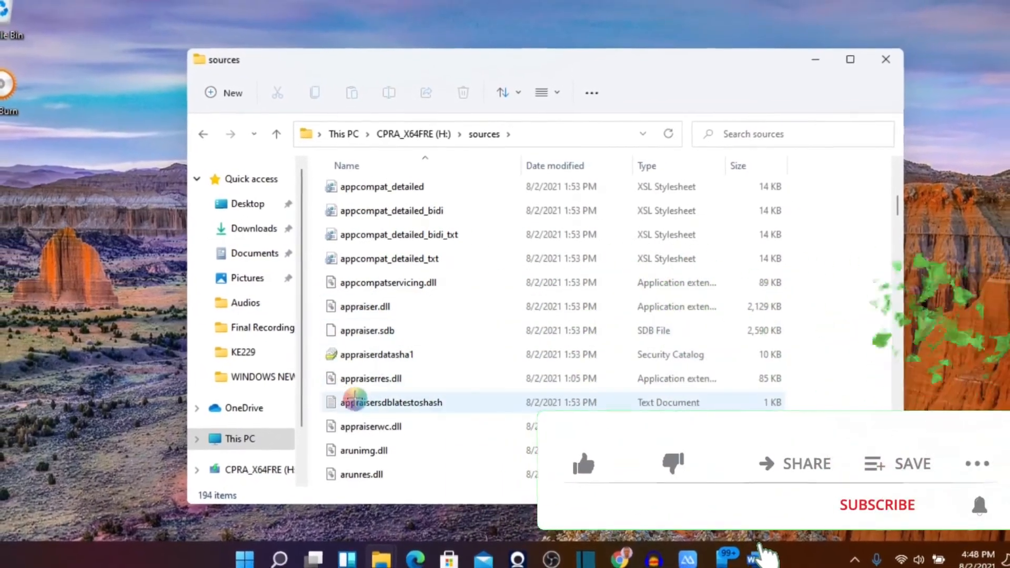
{"action": "scroll", "coordinate": [352, 402], "scroll_direction": "down", "scroll_amount": 1}
{"action": "scroll", "coordinate": [356, 400], "scroll_direction": "down", "scroll_amount": 1}
{"action": "left_click", "coordinate": [373, 306]}
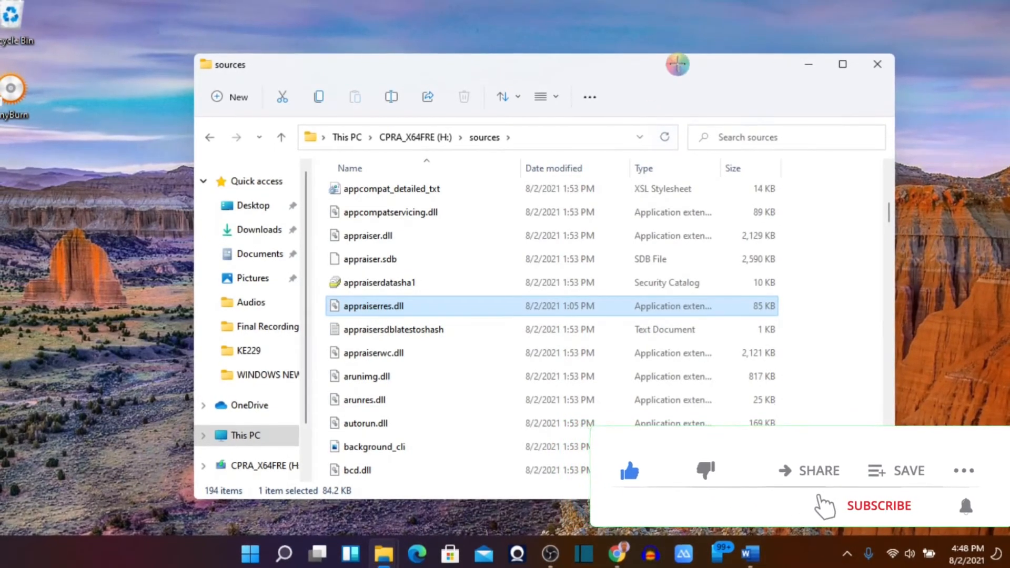
{"action": "left_click_drag", "start_coordinate": [671, 76], "coordinate": [801, 18]}
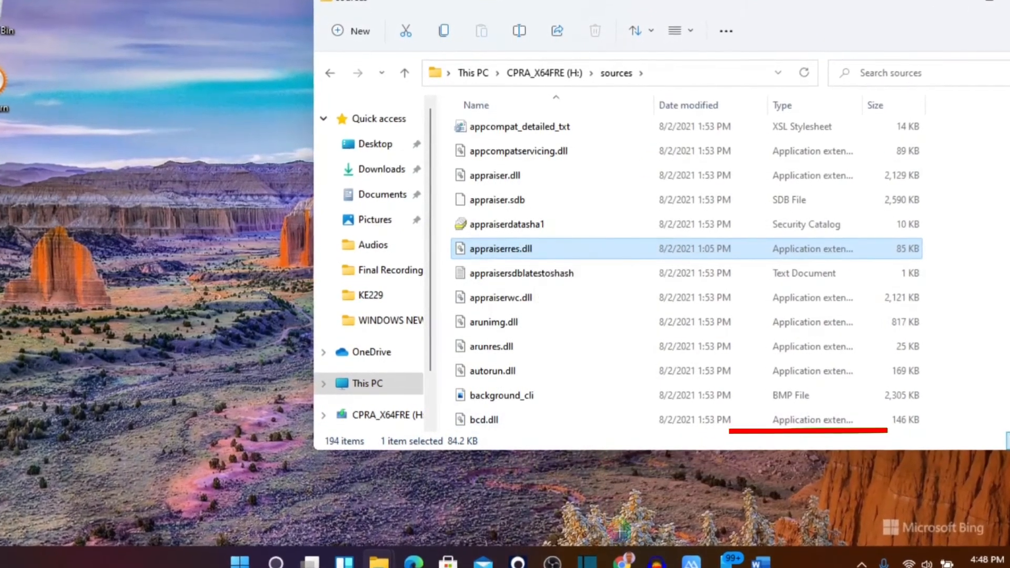
Open the extracted appraiserres folder from WINDOWS NEW in a second File Explorer window beside the sources window.
{"action": "mouse_move", "coordinate": [377, 561]}
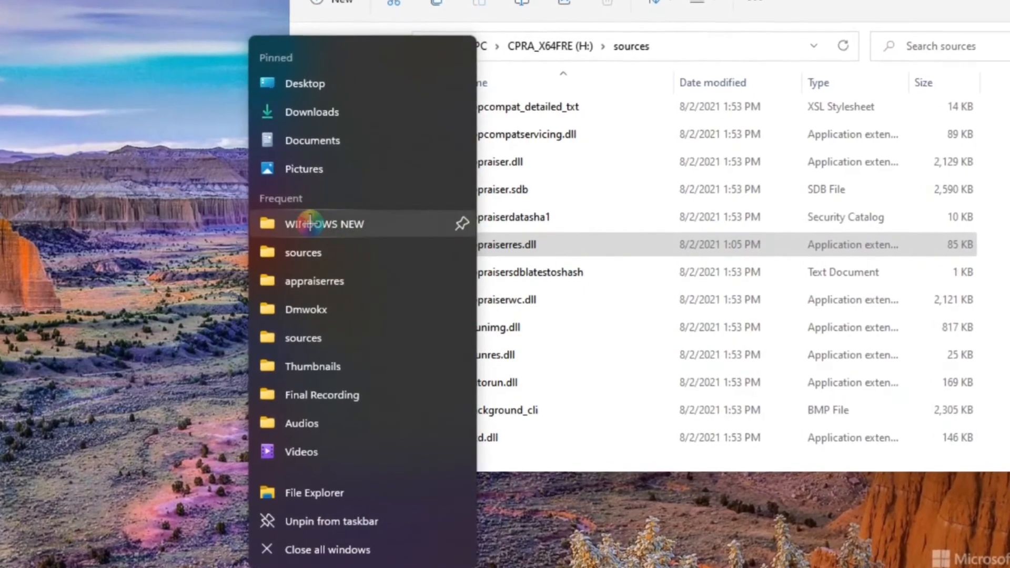
{"action": "left_click", "coordinate": [306, 222]}
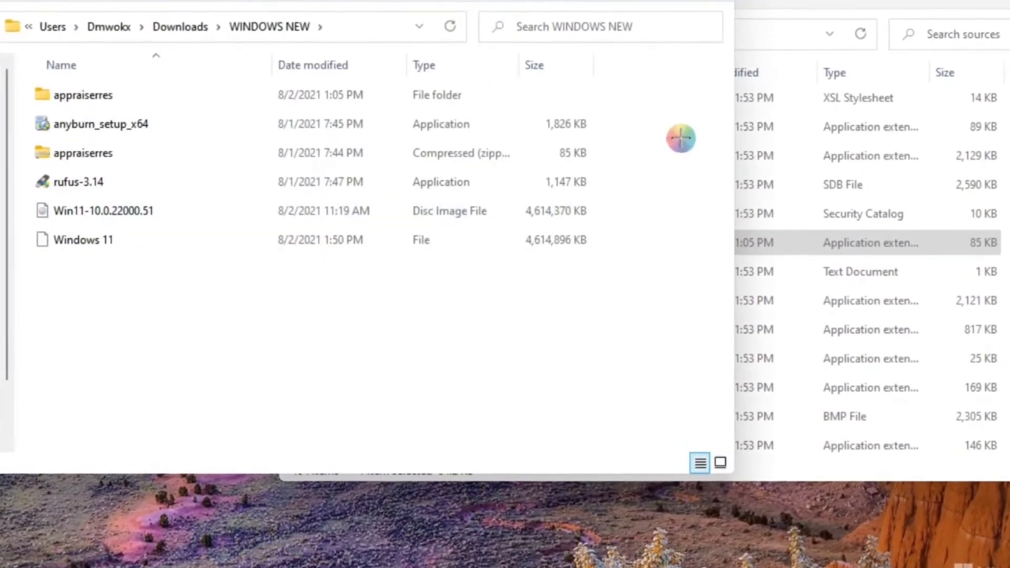
{"action": "key", "text": "alt+Tab"}
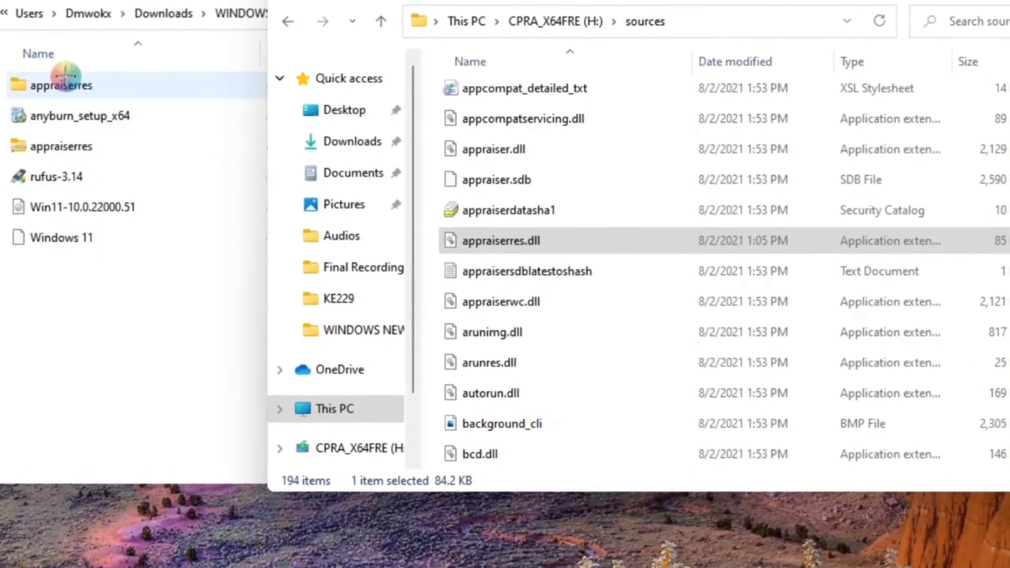
{"action": "double_click", "coordinate": [50, 84]}
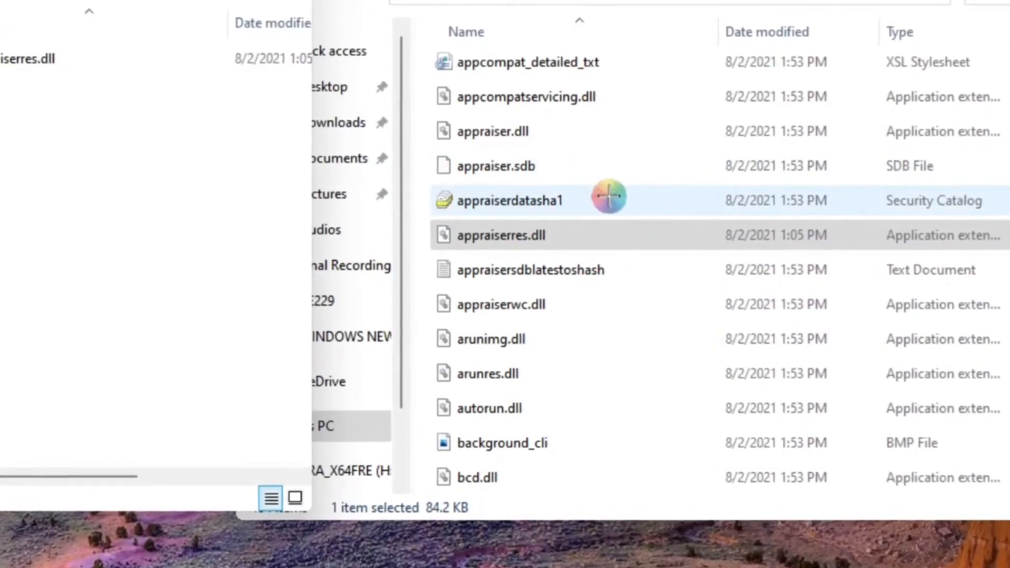
Copy the downloaded appraiserres.dll into the USB drive's sources folder, replacing the existing file, and close the source window.
{"action": "left_click_drag", "start_coordinate": [3, 58], "coordinate": [571, 235]}
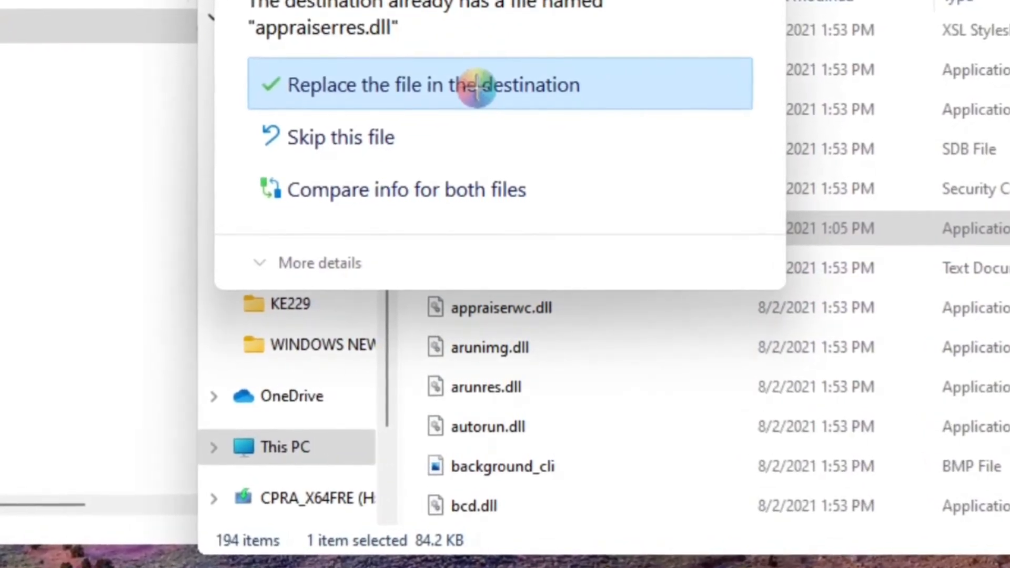
{"action": "left_click", "coordinate": [419, 72]}
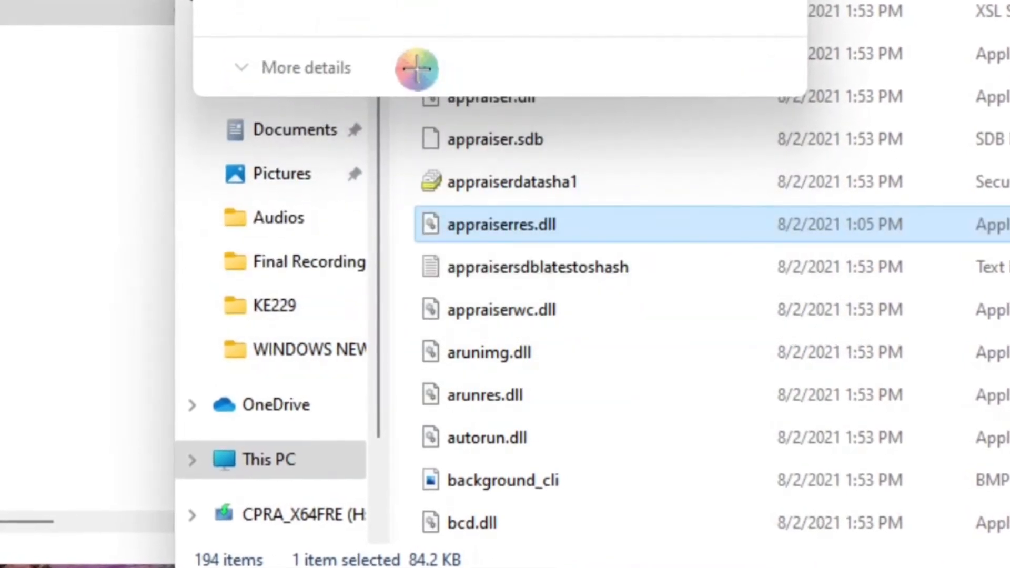
{"action": "left_click", "coordinate": [13, 135]}
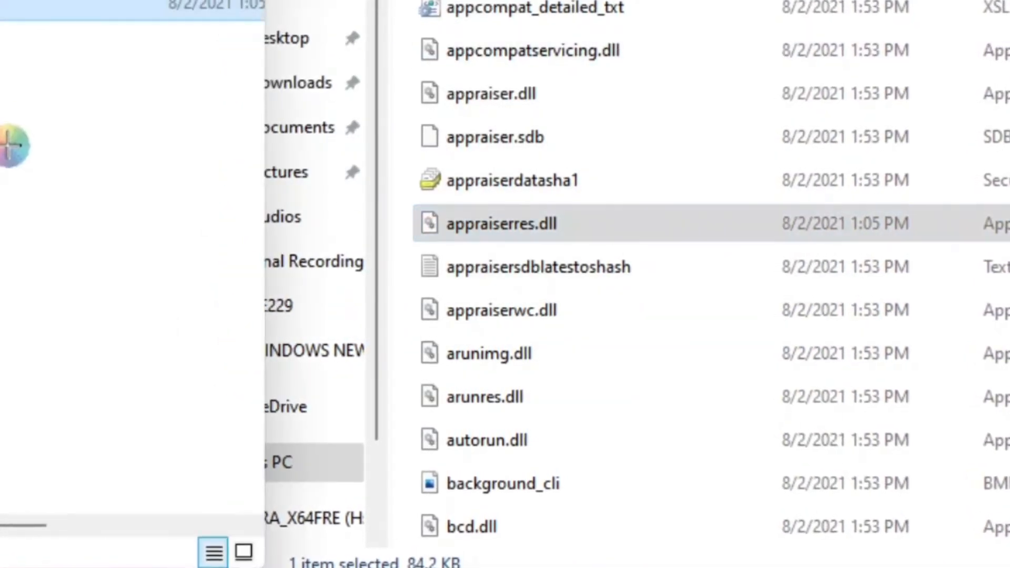
{"action": "left_click", "coordinate": [236, 1]}
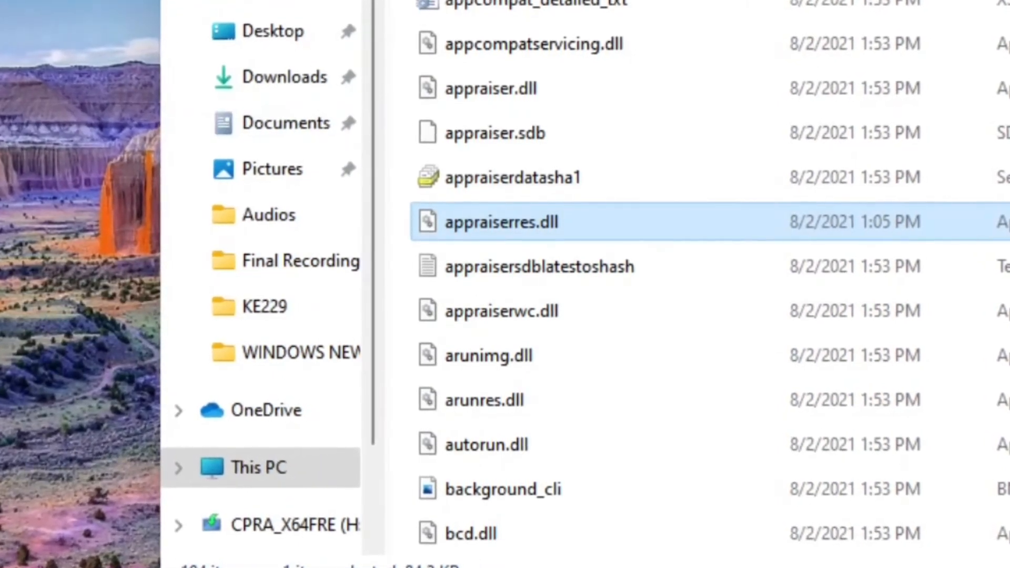
Run setup from the root of the USB drive and continue Windows 11 Setup with updates set to Not right now.
{"action": "key", "text": "alt+Left"}
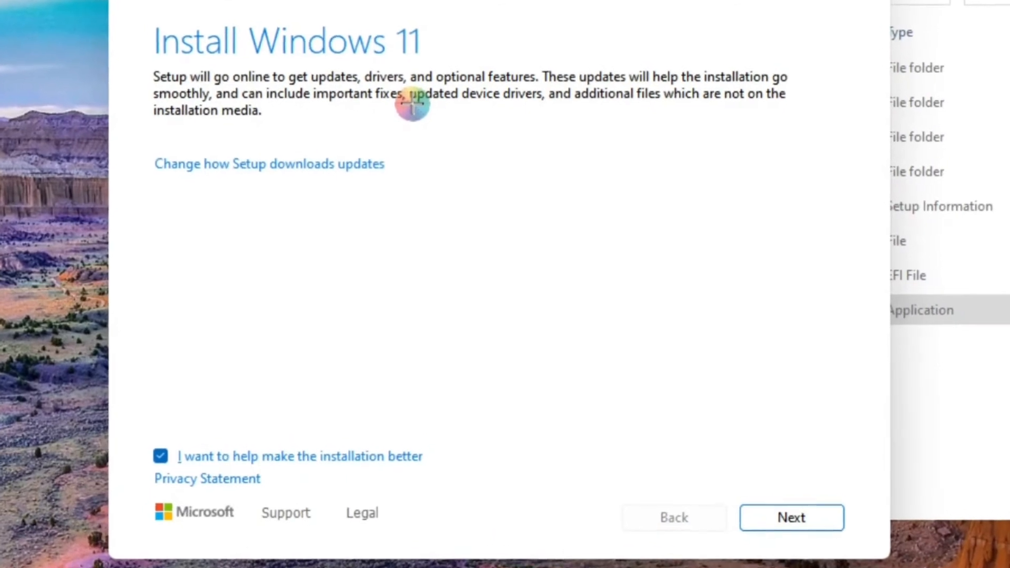
{"action": "left_click", "coordinate": [301, 164]}
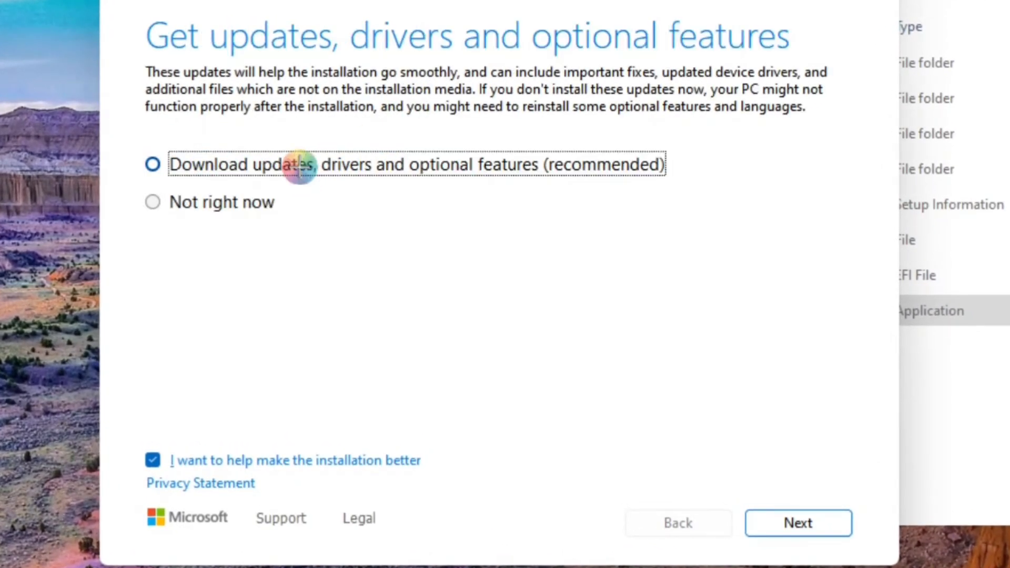
{"action": "left_click", "coordinate": [157, 203]}
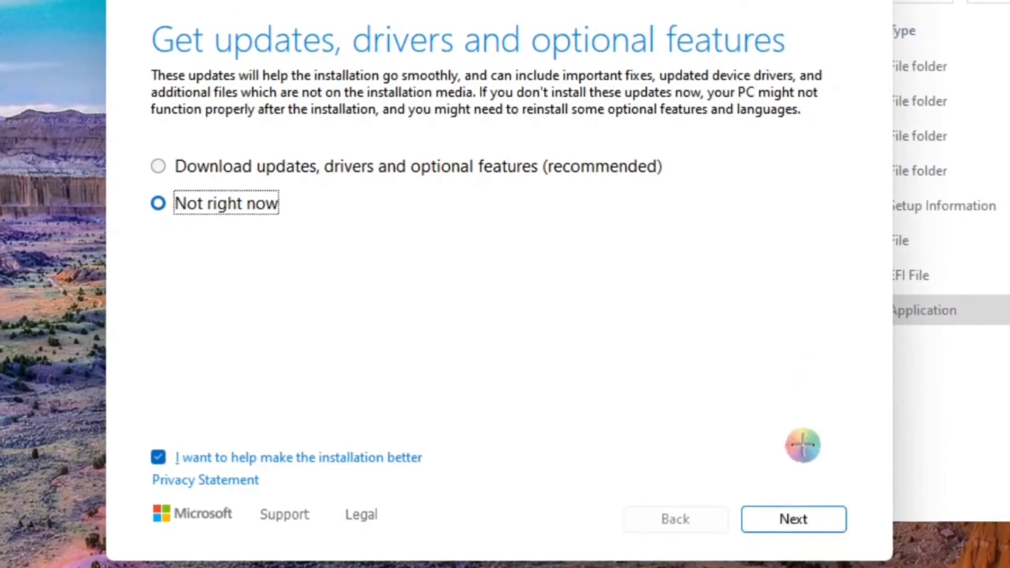
{"action": "left_click", "coordinate": [791, 518]}
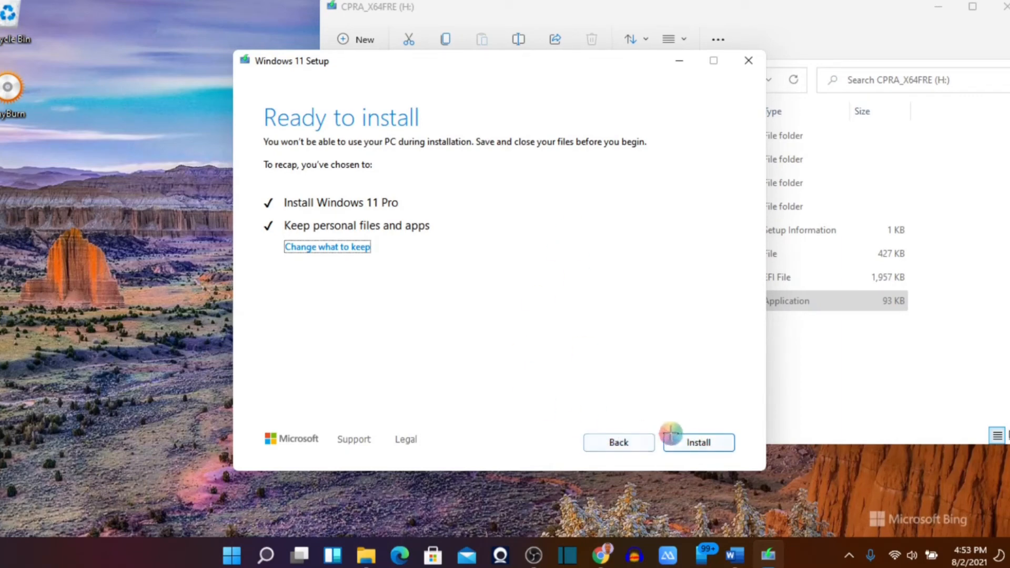
Quit Windows 11 Setup without installing and close the USB drive's File Explorer window.
{"action": "left_click", "coordinate": [748, 61]}
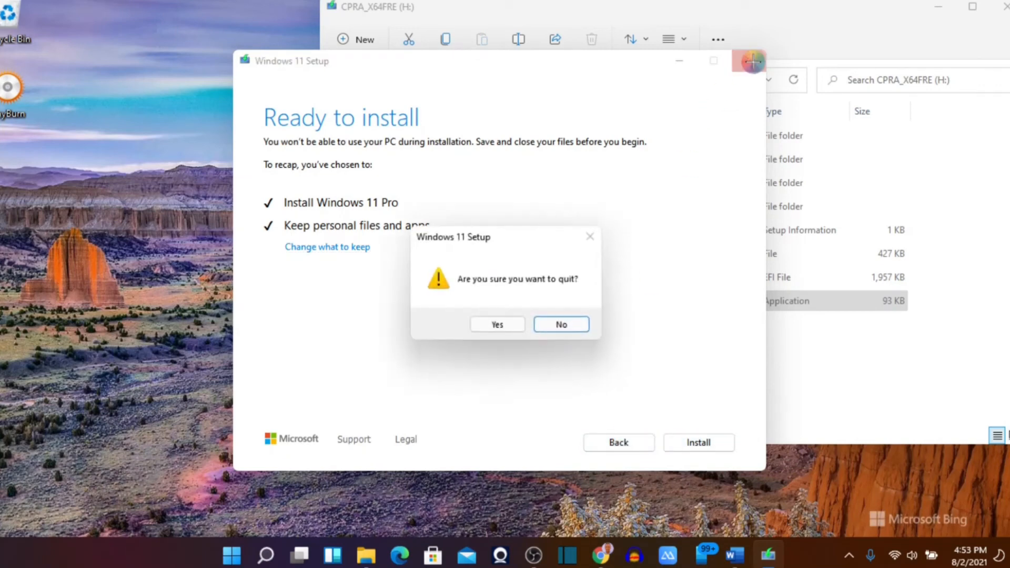
{"action": "left_click", "coordinate": [502, 324]}
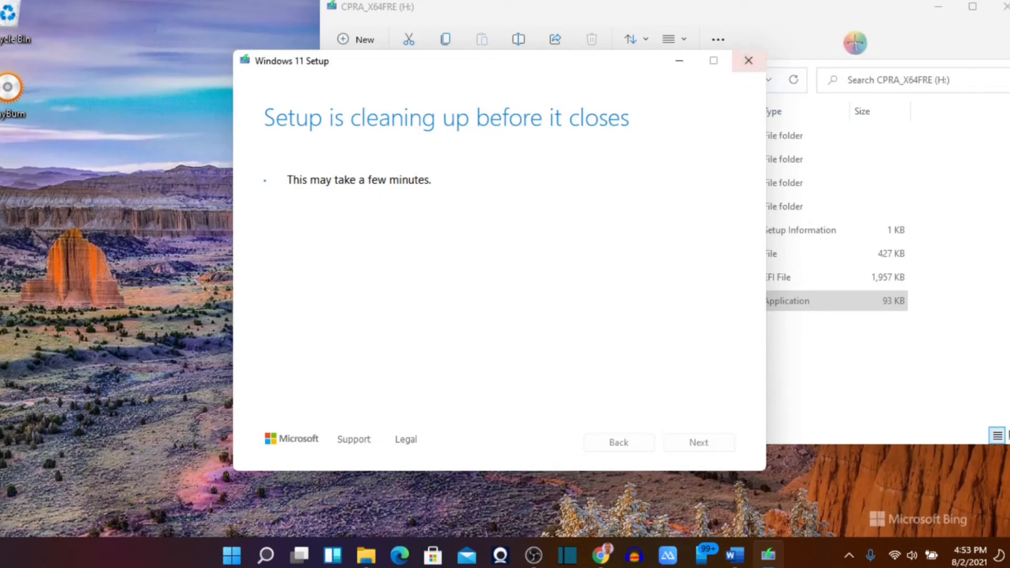
{"action": "left_click", "coordinate": [1005, 6]}
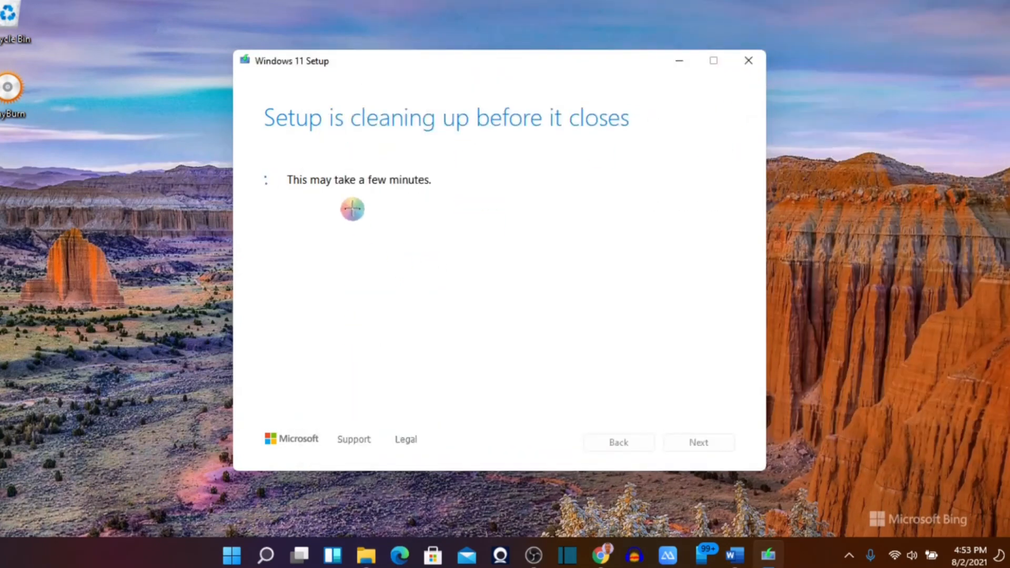
{"action": "left_click_drag", "start_coordinate": [526, 72], "coordinate": [800, 12]}
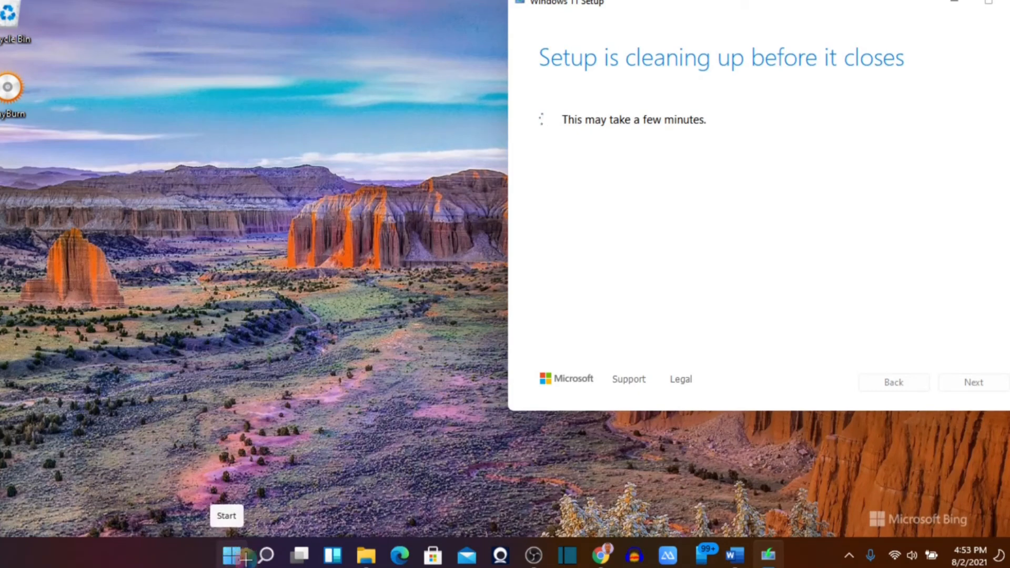
Open Windows Search from the desktop.
{"action": "left_click", "coordinate": [264, 555]}
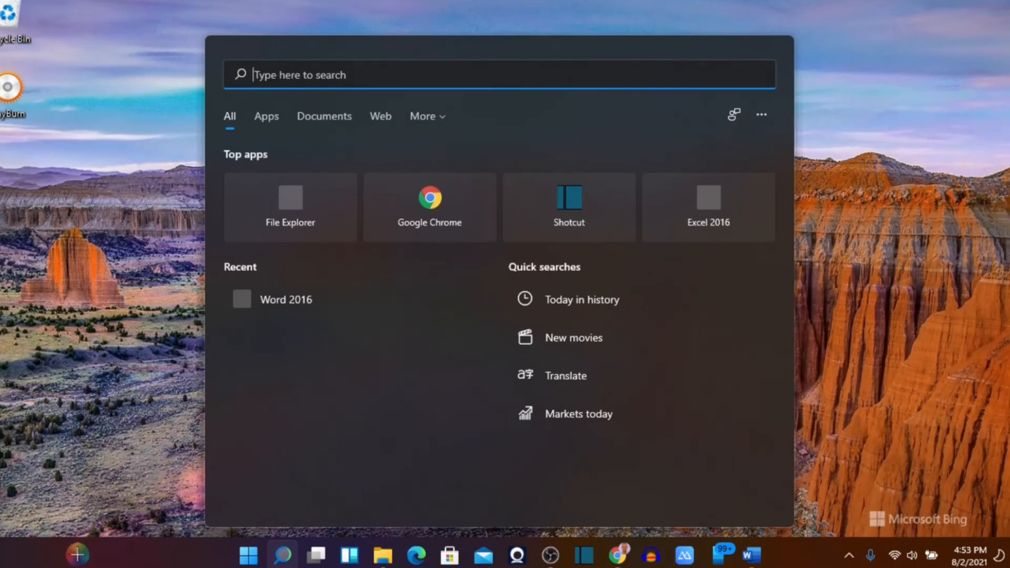
{"action": "left_click", "coordinate": [161, 467]}
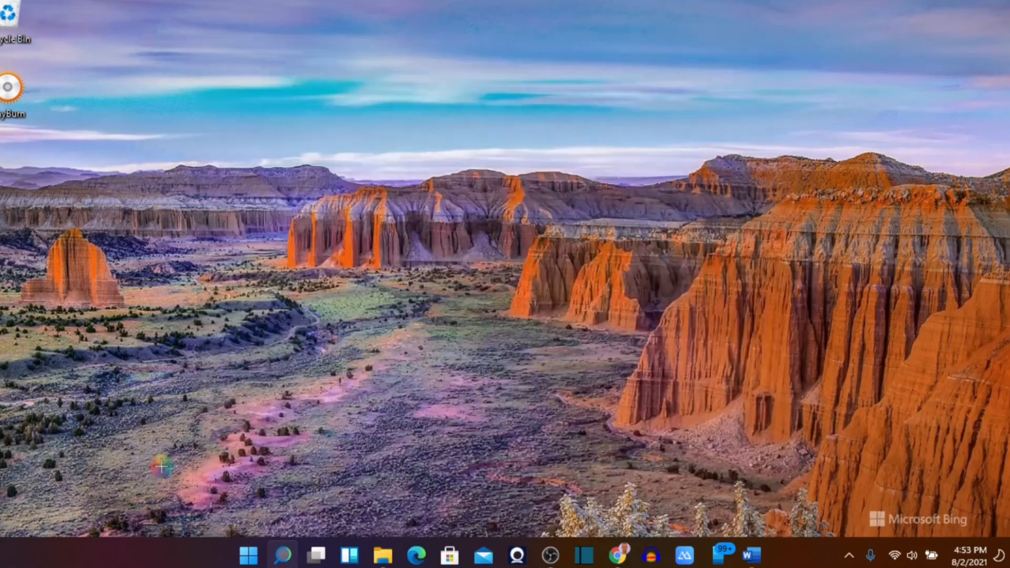
{"action": "left_click", "coordinate": [283, 554]}
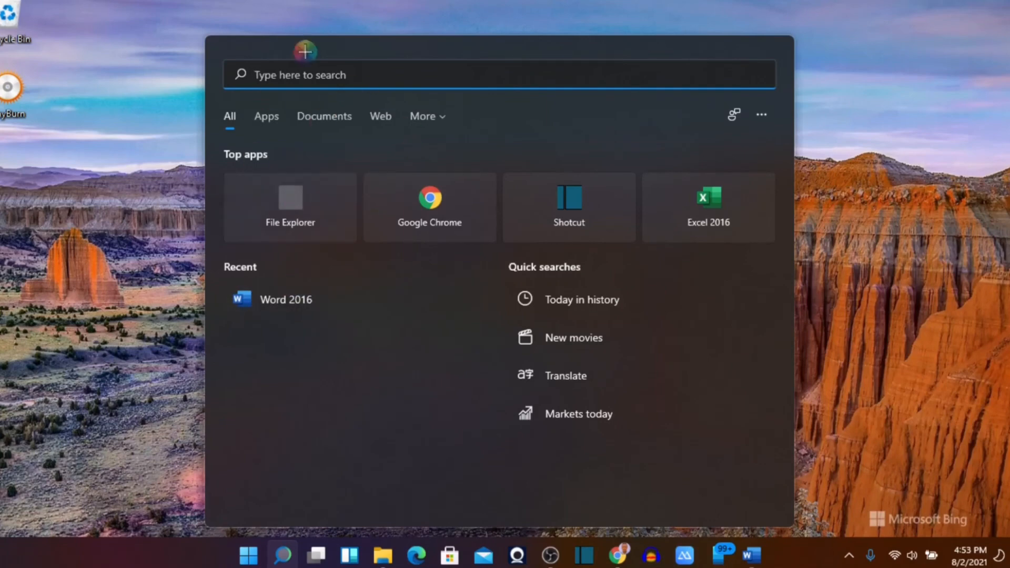